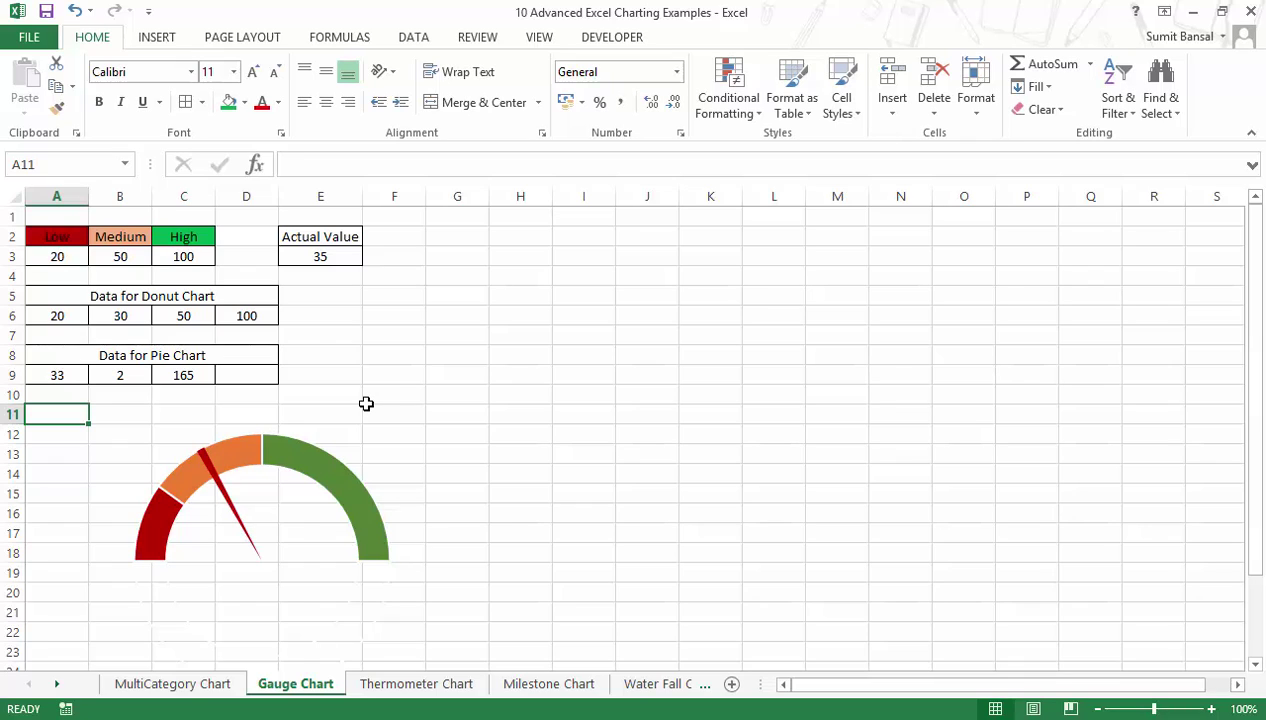
Step: Enter 70 as the Actual Value in E3, then change it to 50 to watch the needle move
left_click(304, 237)
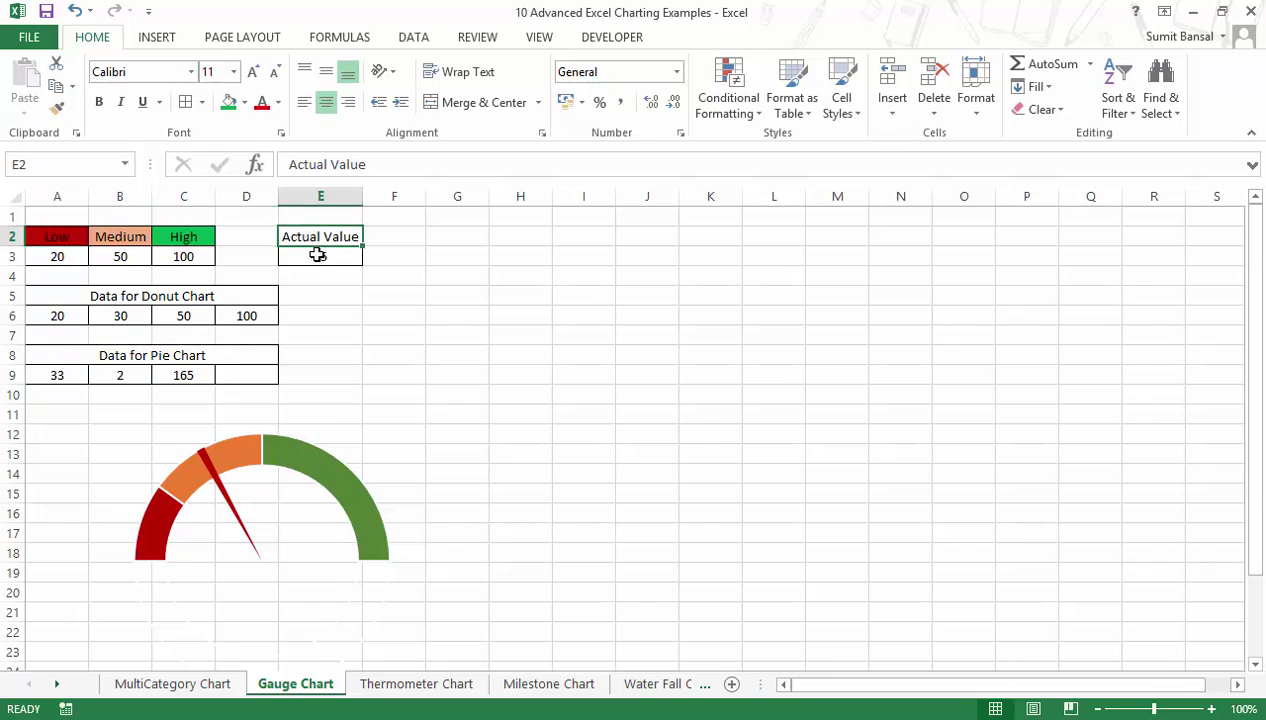
left_click(320, 257)
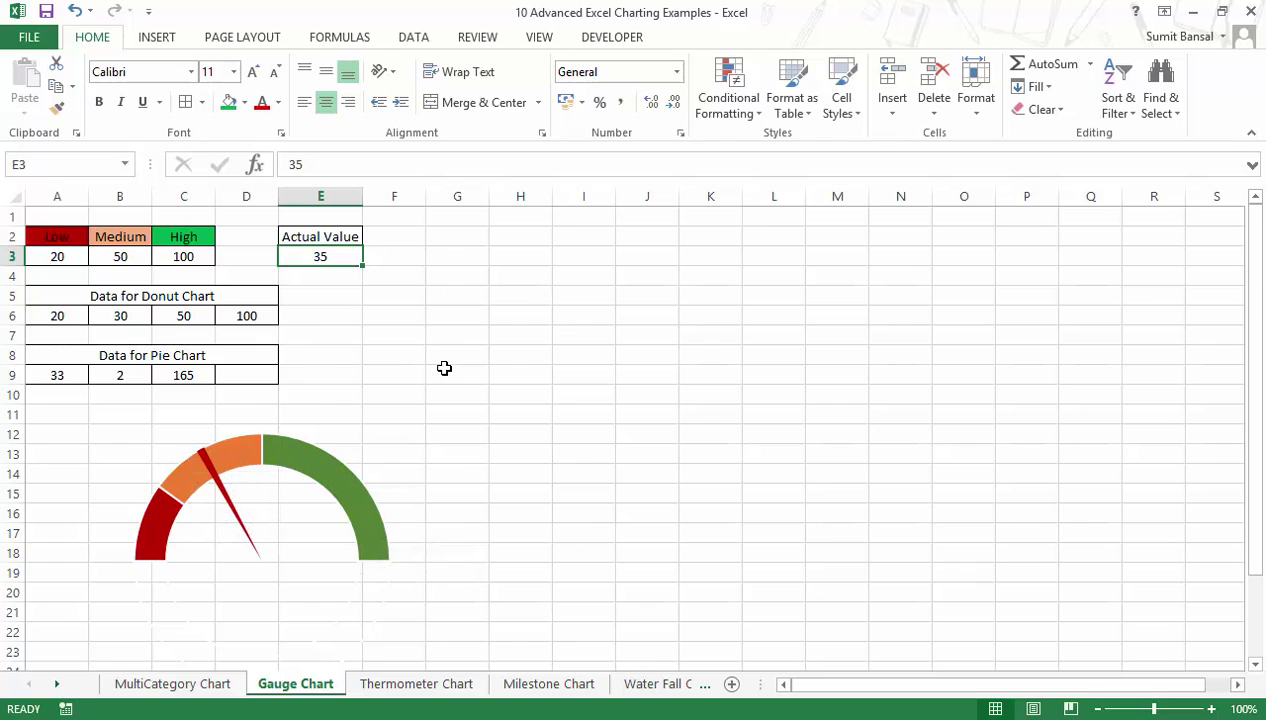
type("70")
key("Return")
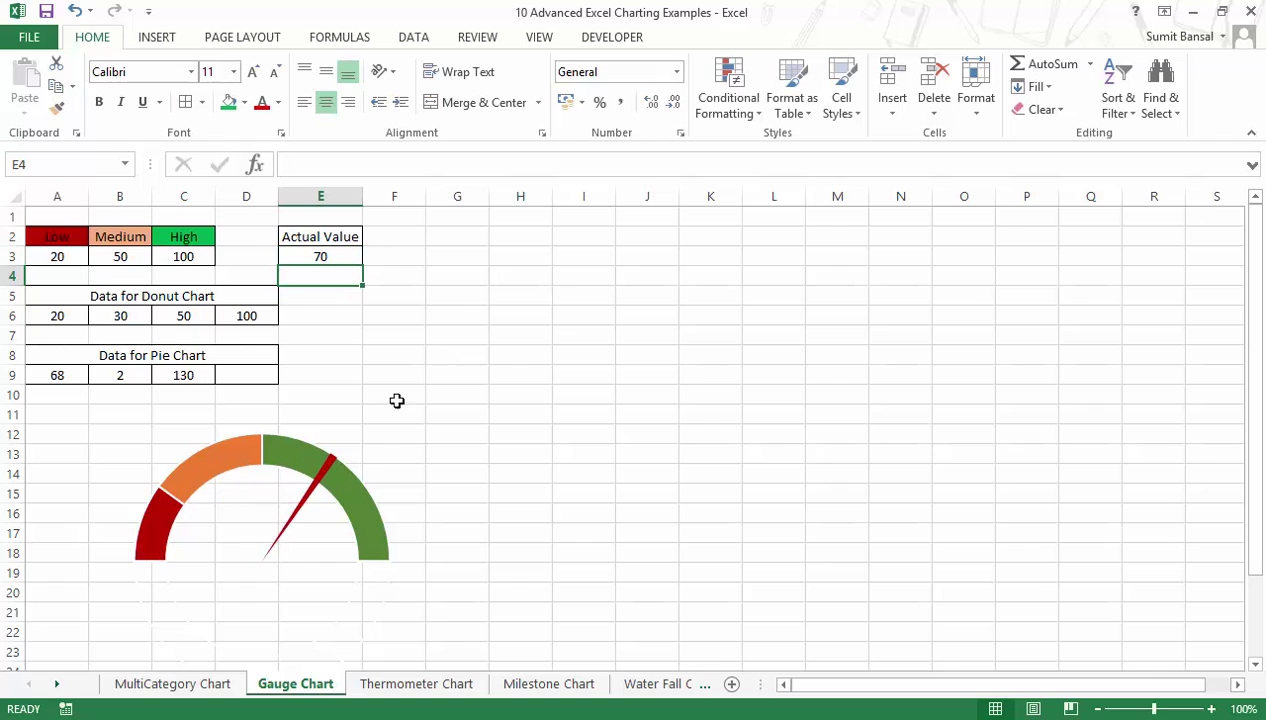
left_click(328, 255)
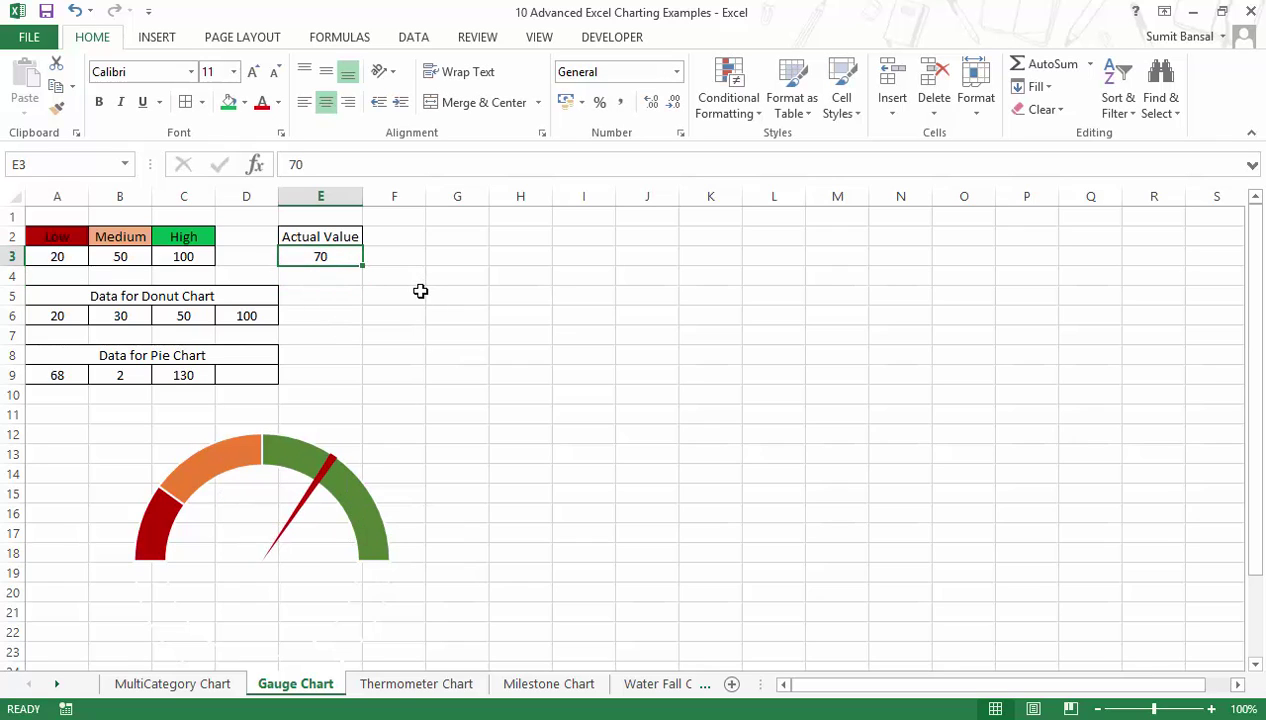
type("50")
key("Return")
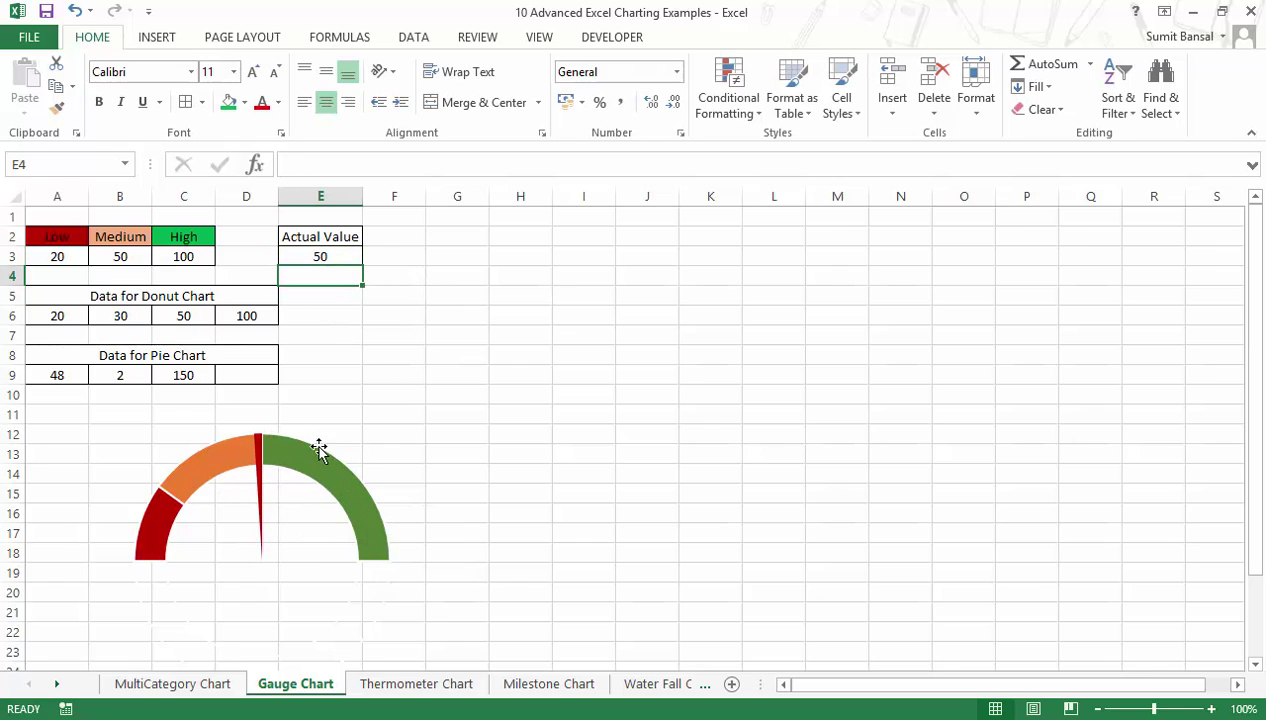
mouse_move(284, 553)
left_click_drag(55, 243, 181, 254)
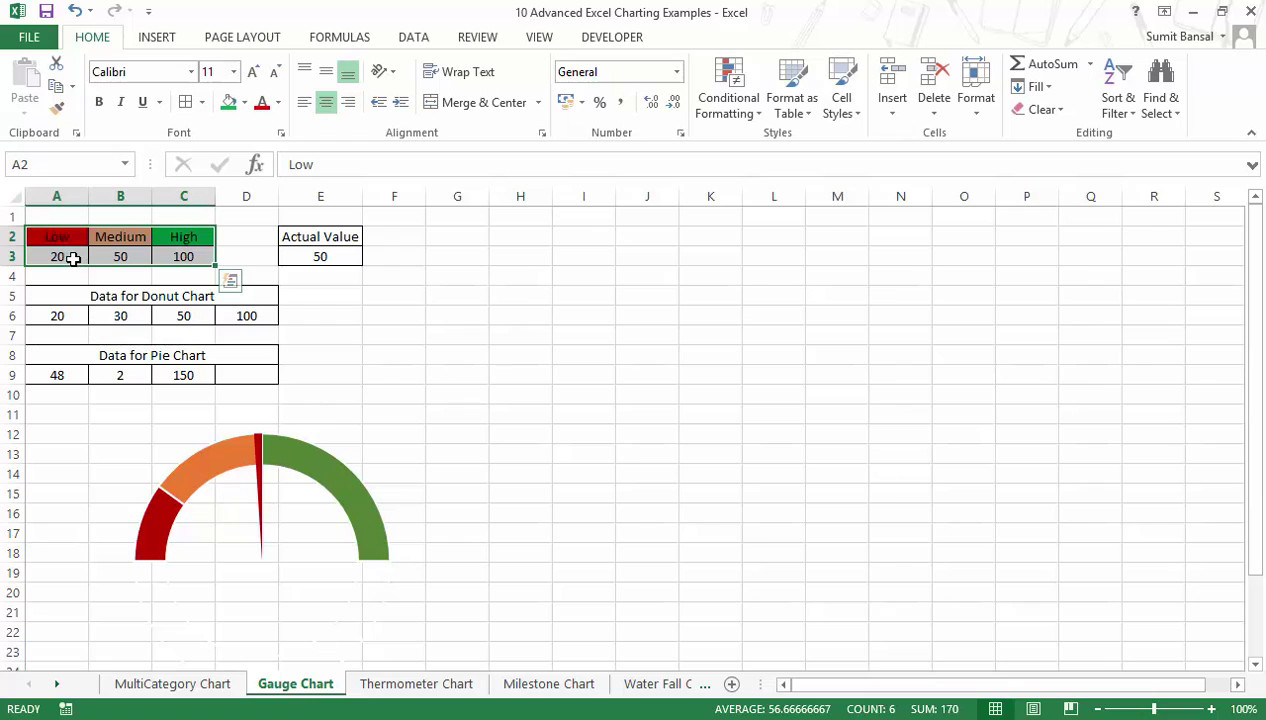
left_click(73, 258)
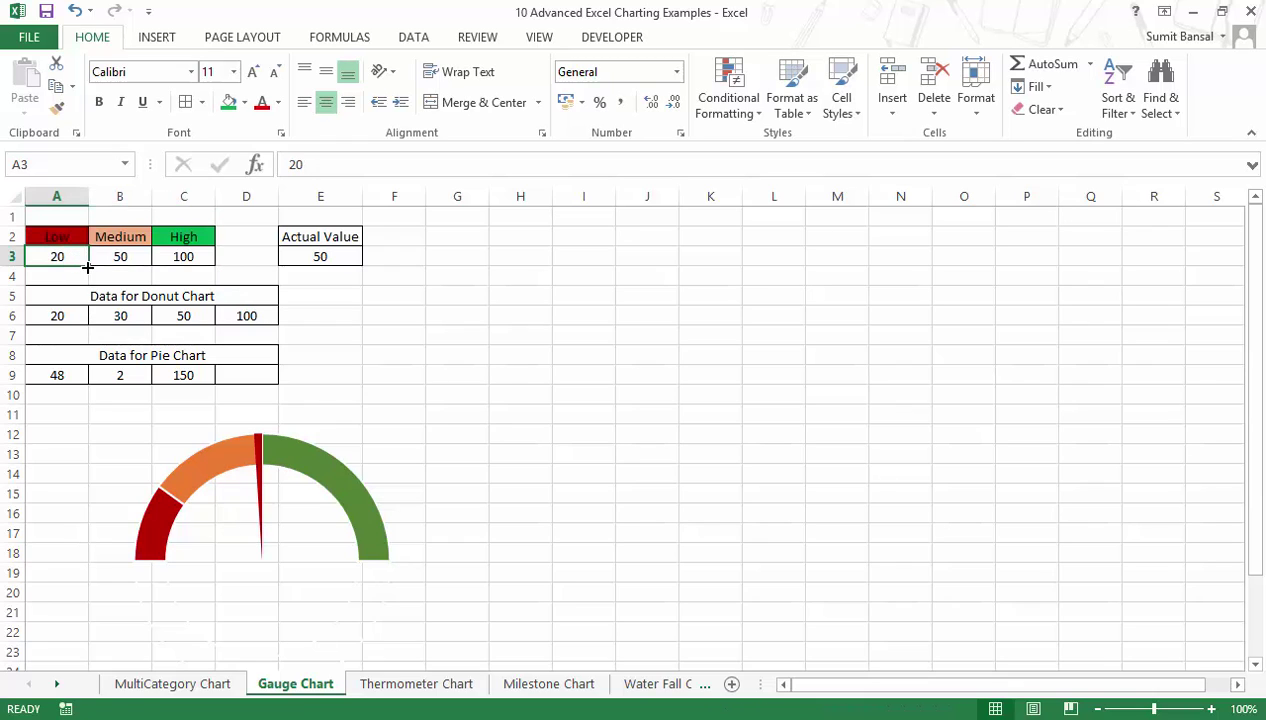
left_click(112, 261)
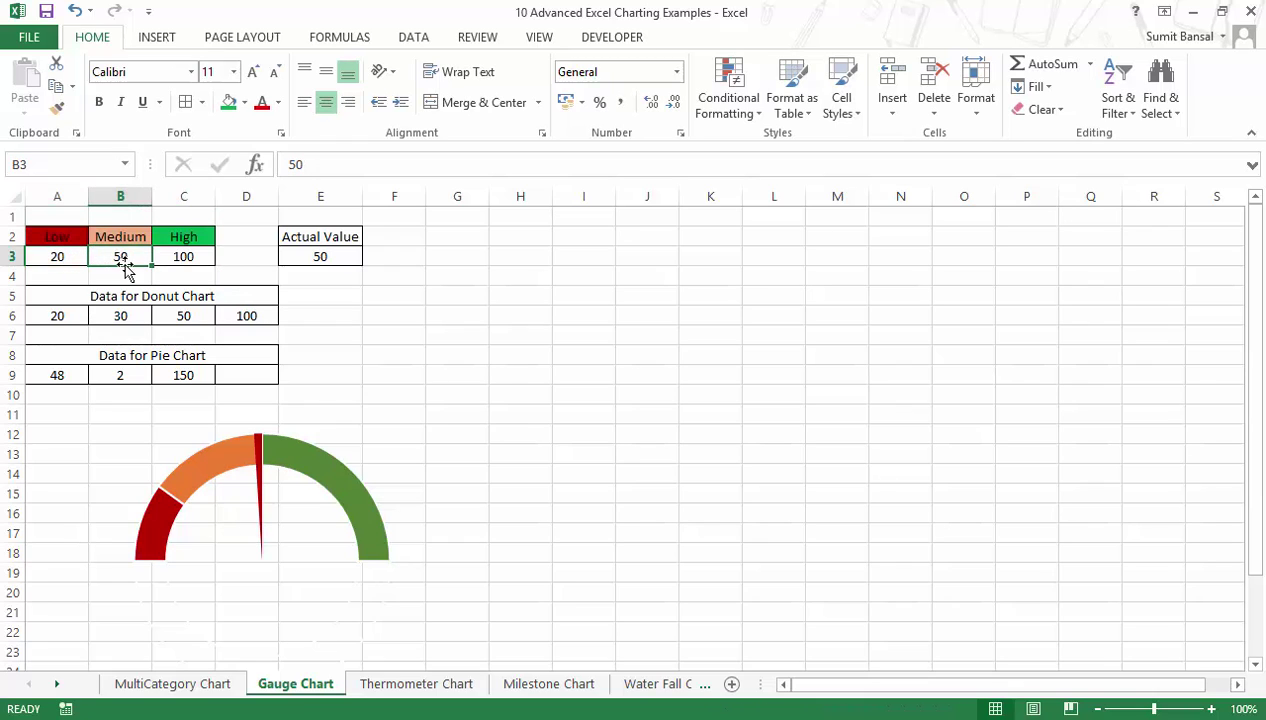
left_click(181, 256)
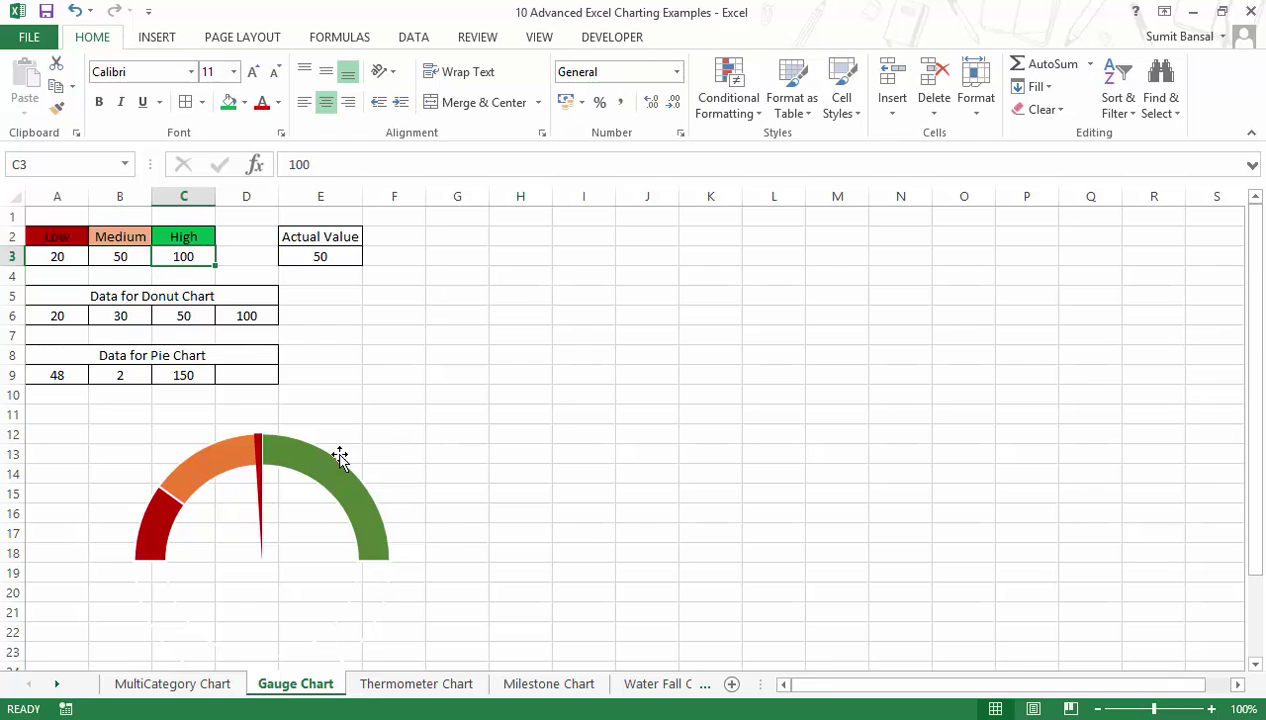
mouse_move(175, 498)
left_click_drag(57, 296, 211, 373)
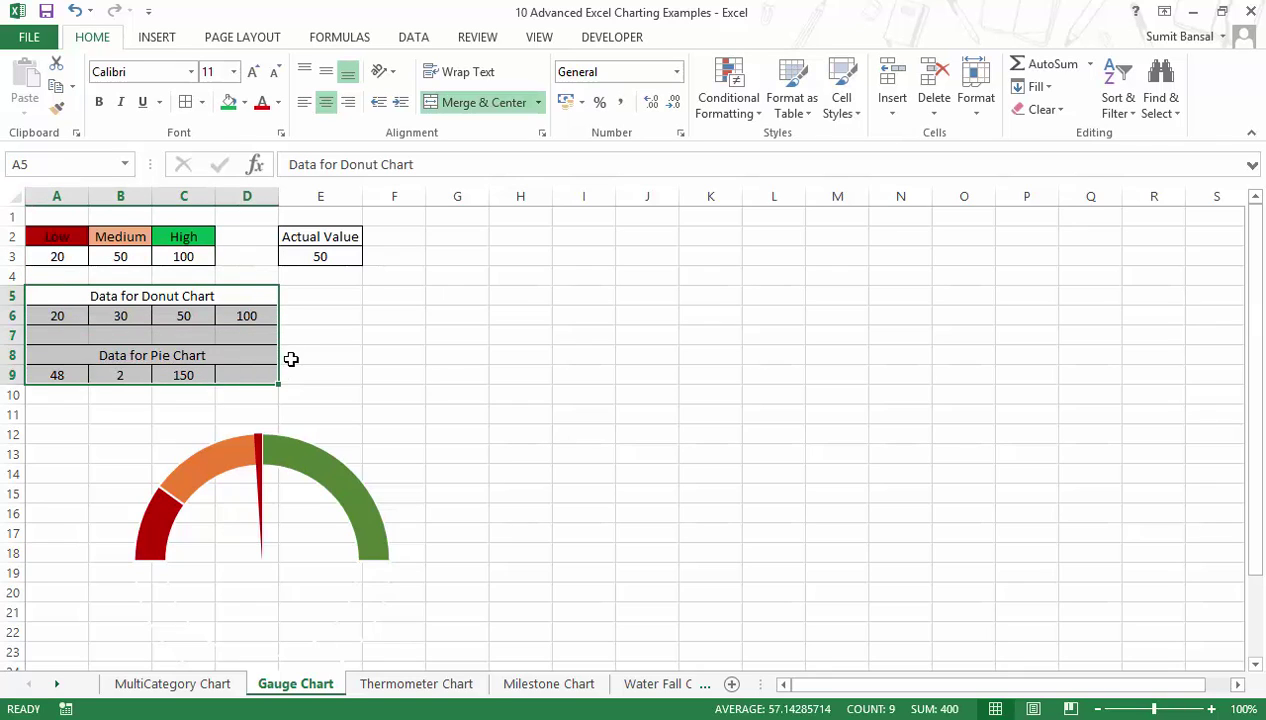
left_click(209, 292)
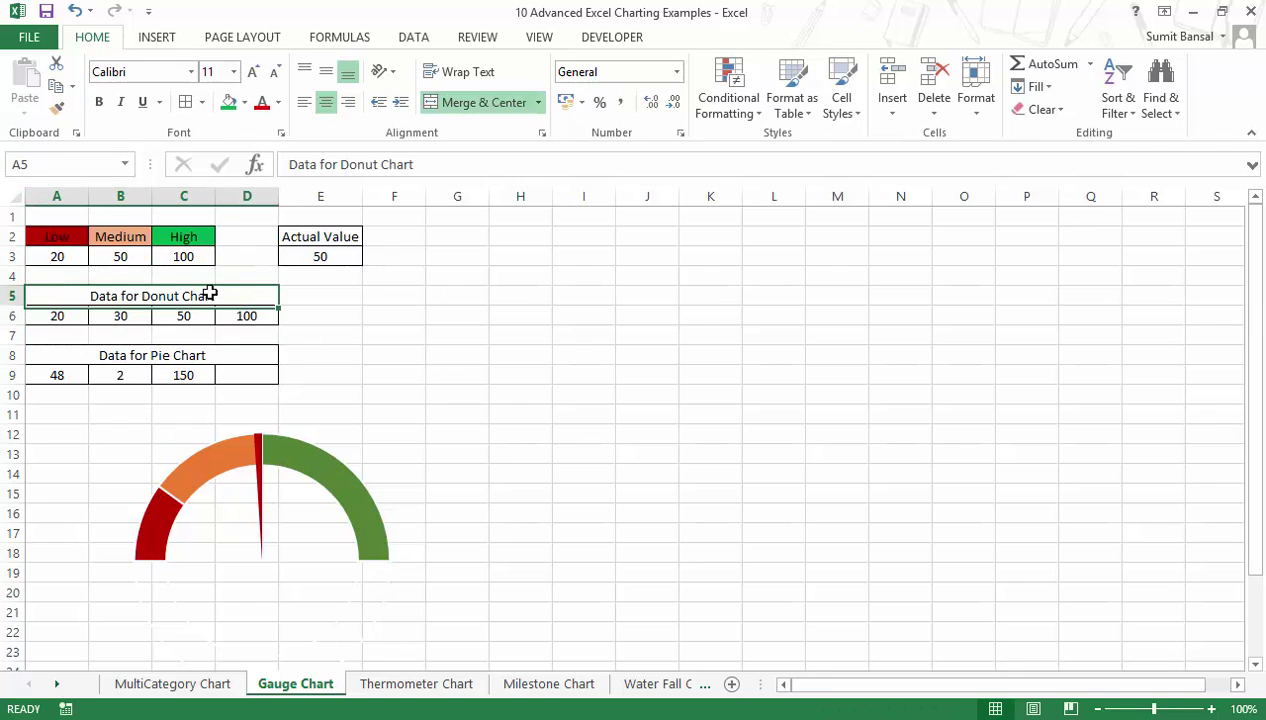
left_click(216, 358)
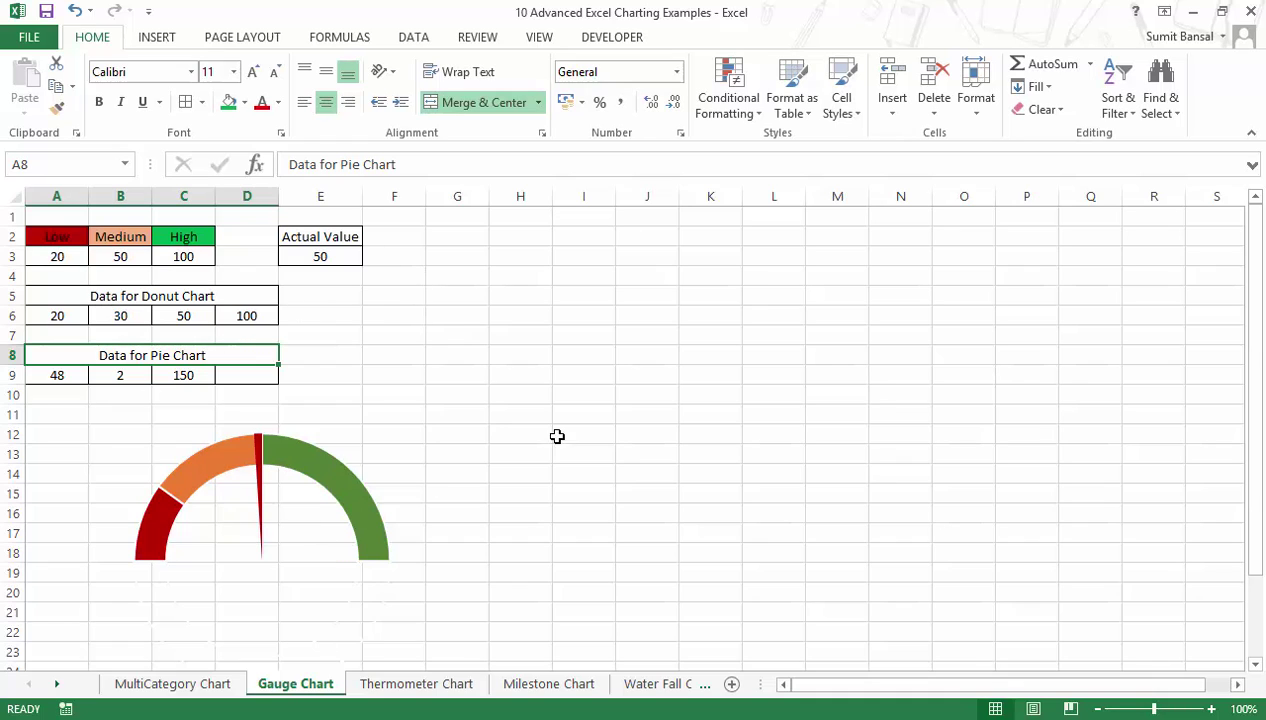
left_click(51, 316)
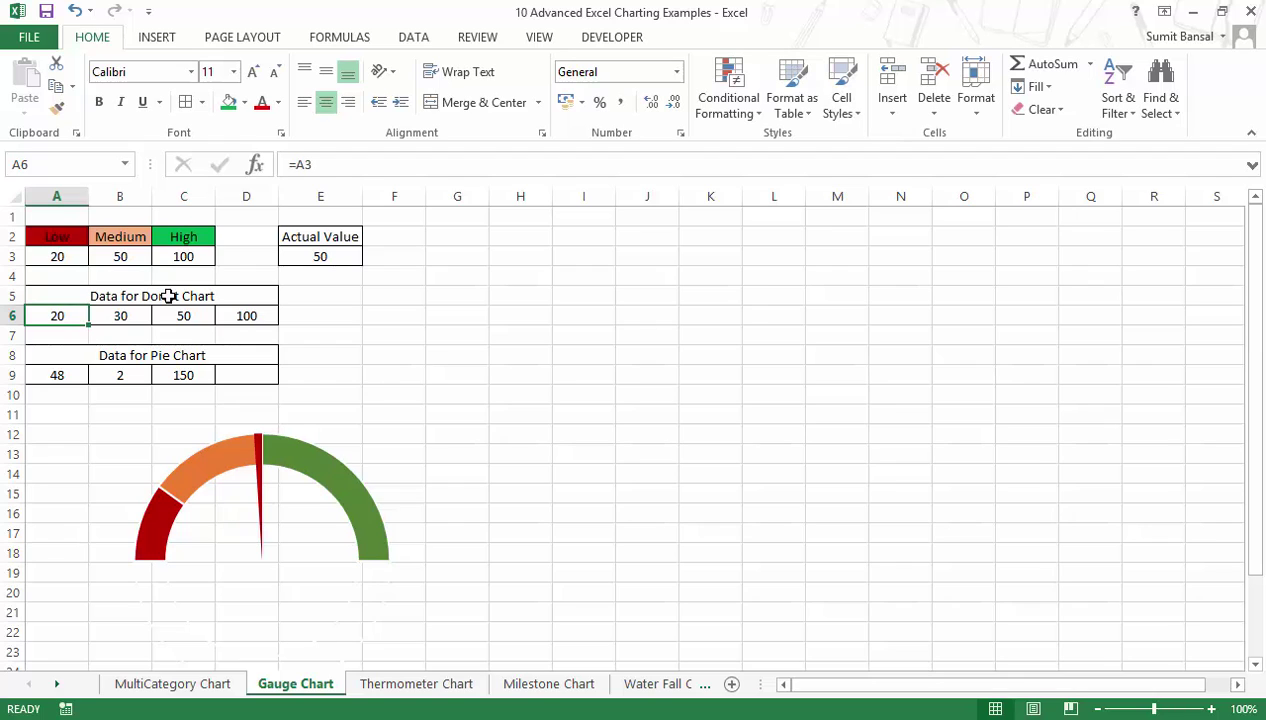
double_click(80, 318)
key("Escape")
left_click(119, 316)
key("F2")
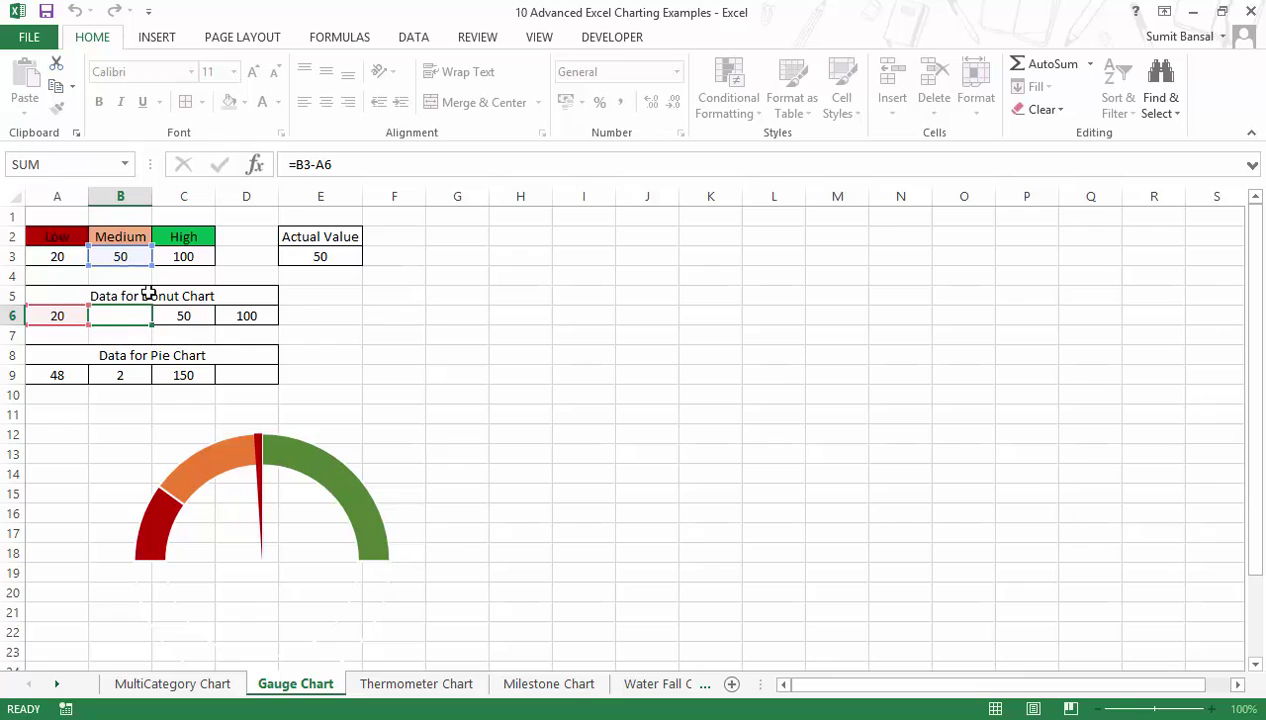
key("Escape")
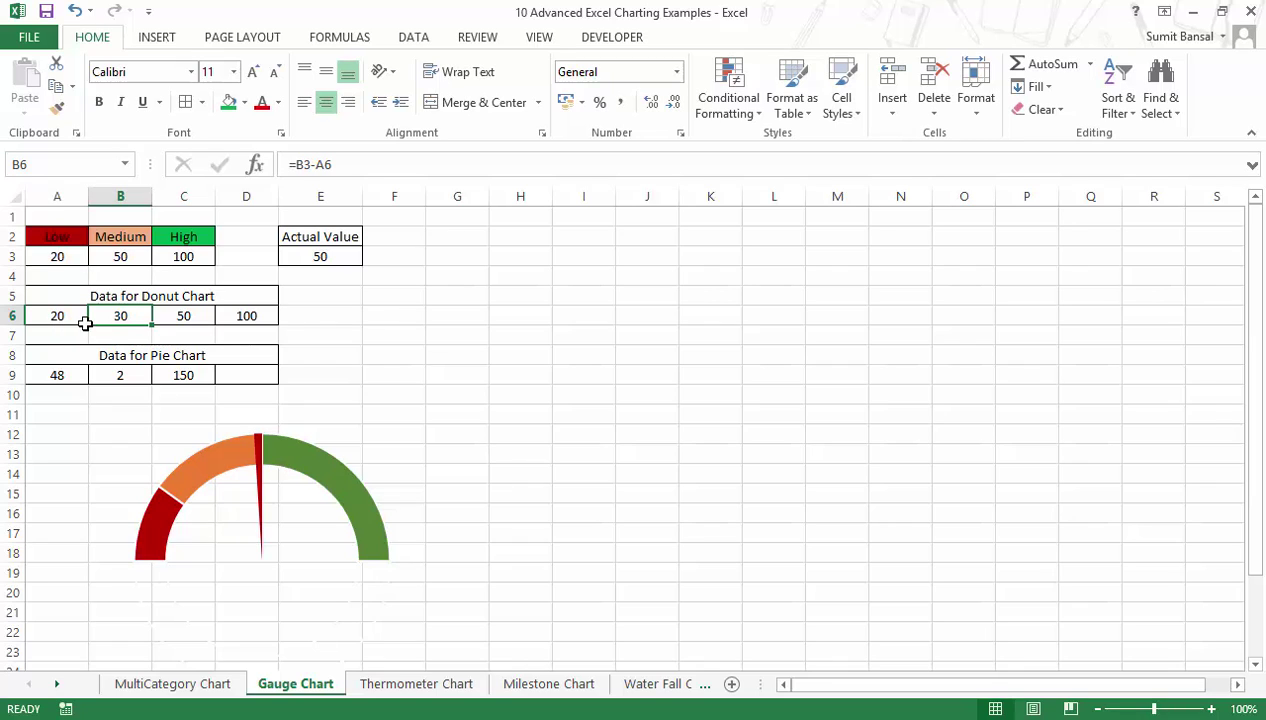
left_click(181, 318)
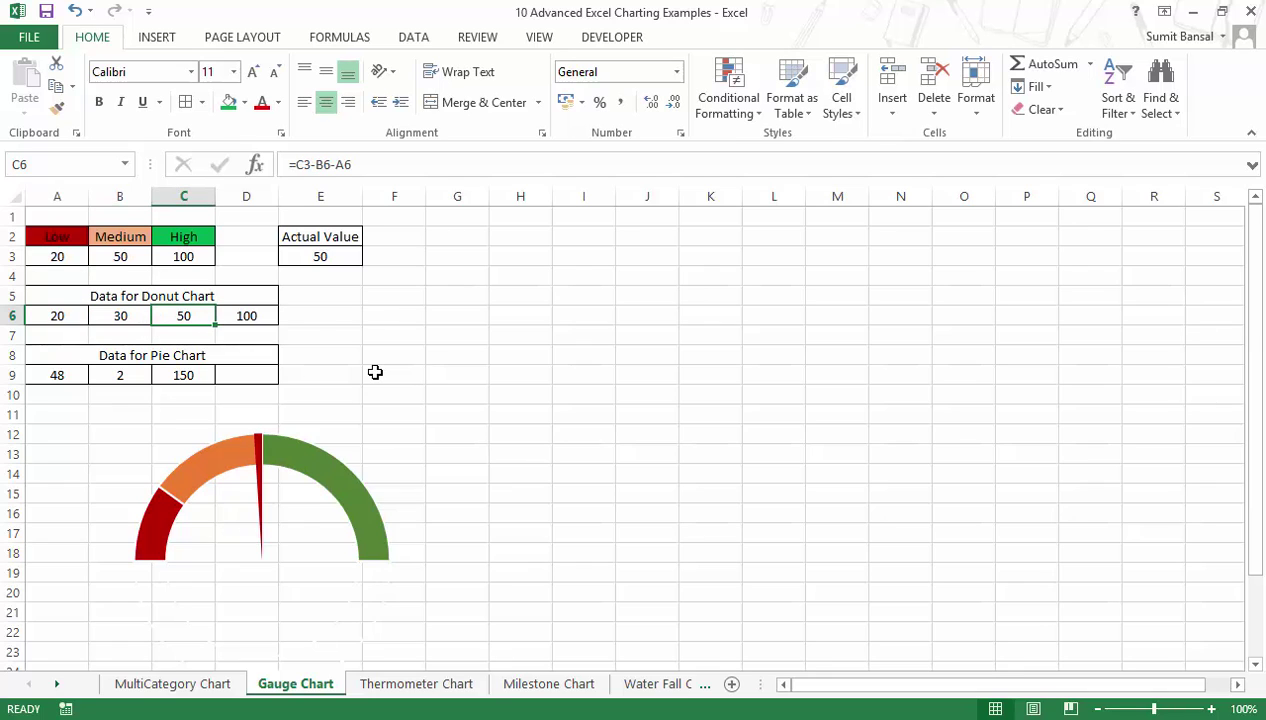
key("F2")
key("Escape")
left_click_drag(60, 316, 169, 316)
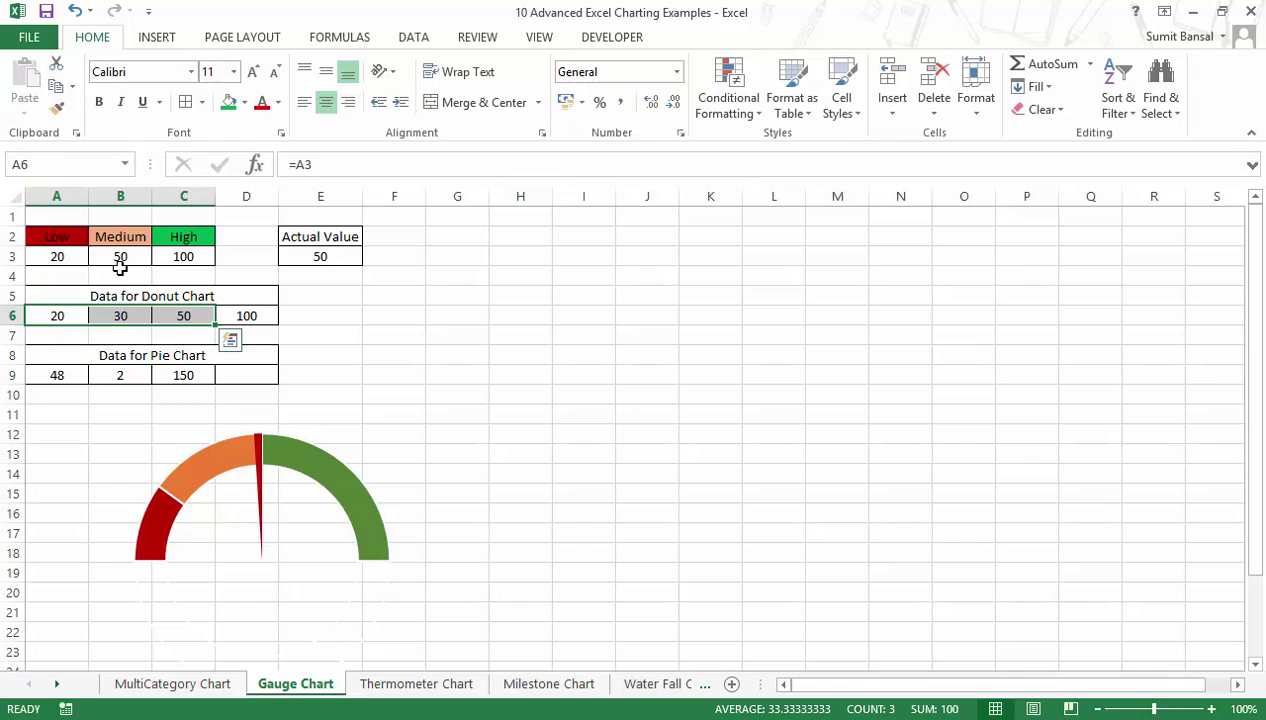
left_click(253, 318)
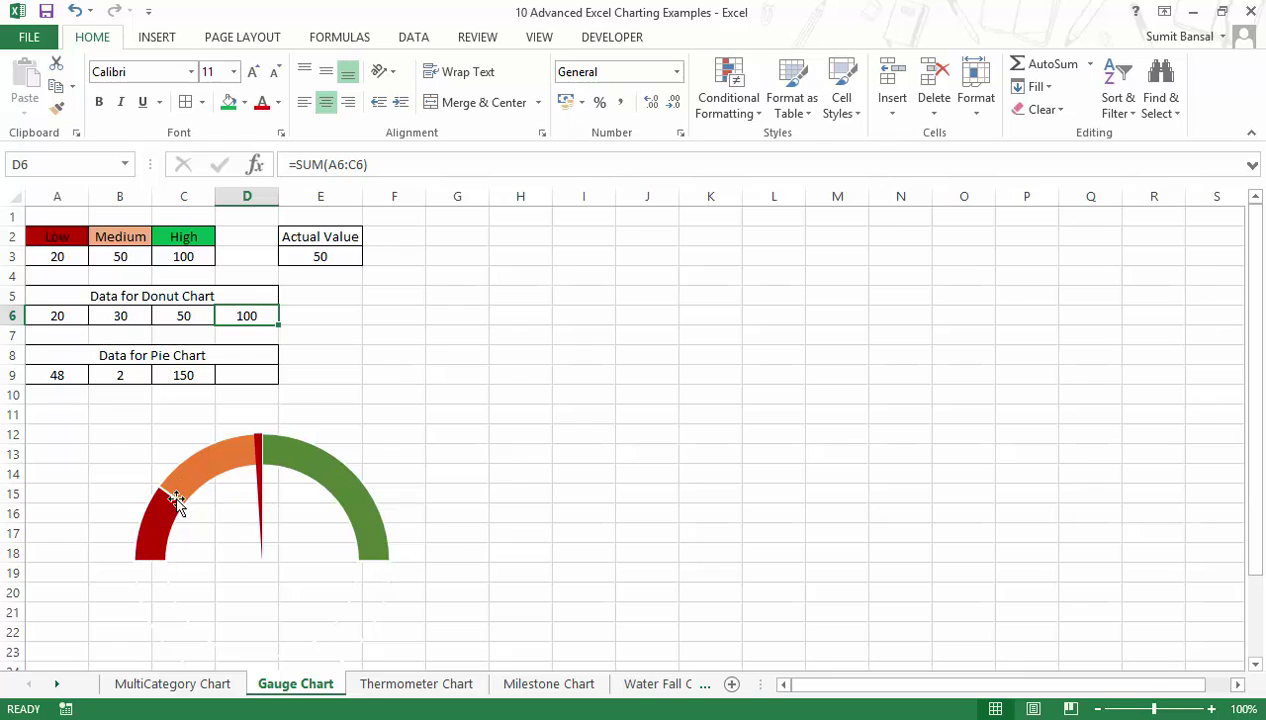
left_click_drag(57, 316, 183, 318)
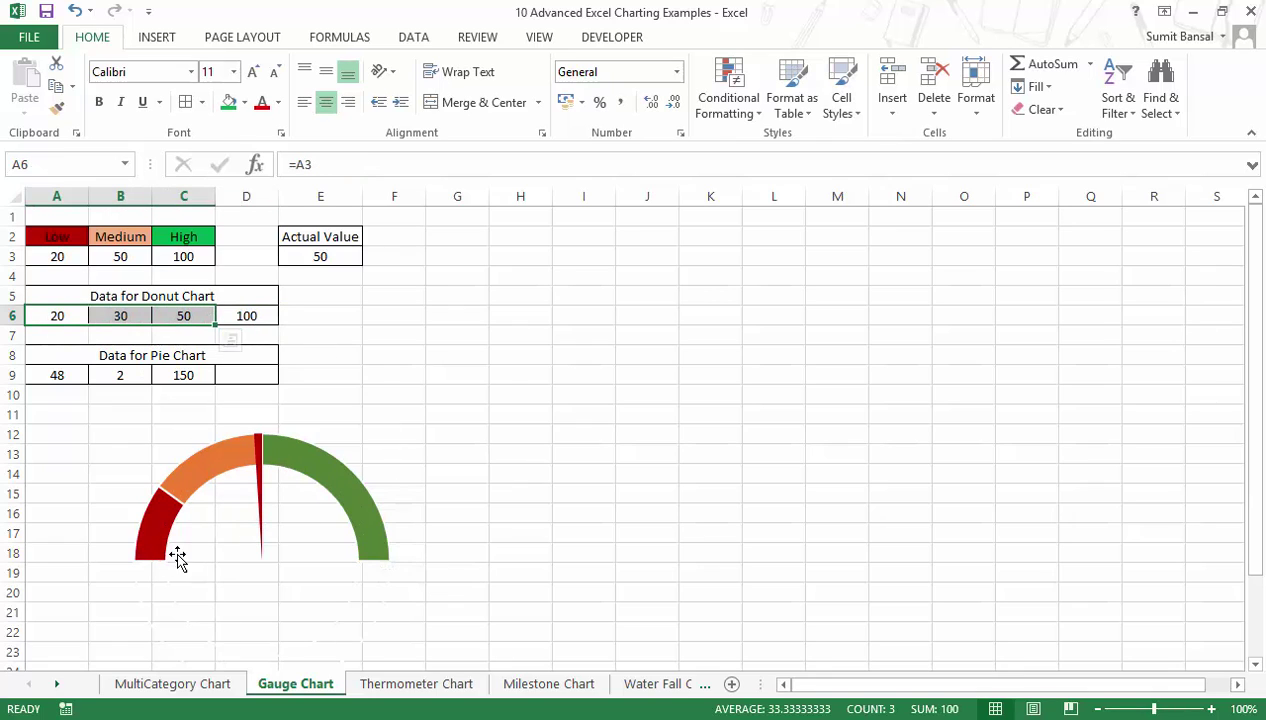
mouse_move(386, 560)
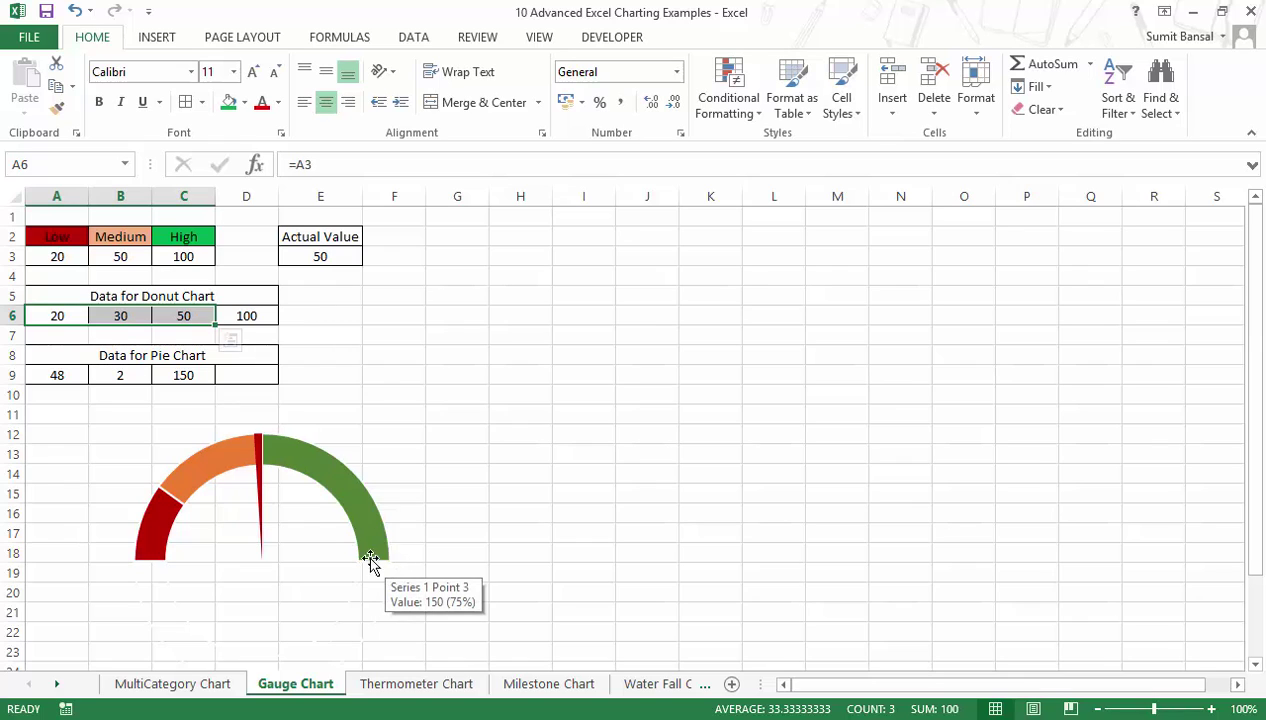
left_click(646, 335)
Step: Insert a doughnut chart of A6:D6 and move it to the right of the gauge
left_click_drag(57, 316, 253, 314)
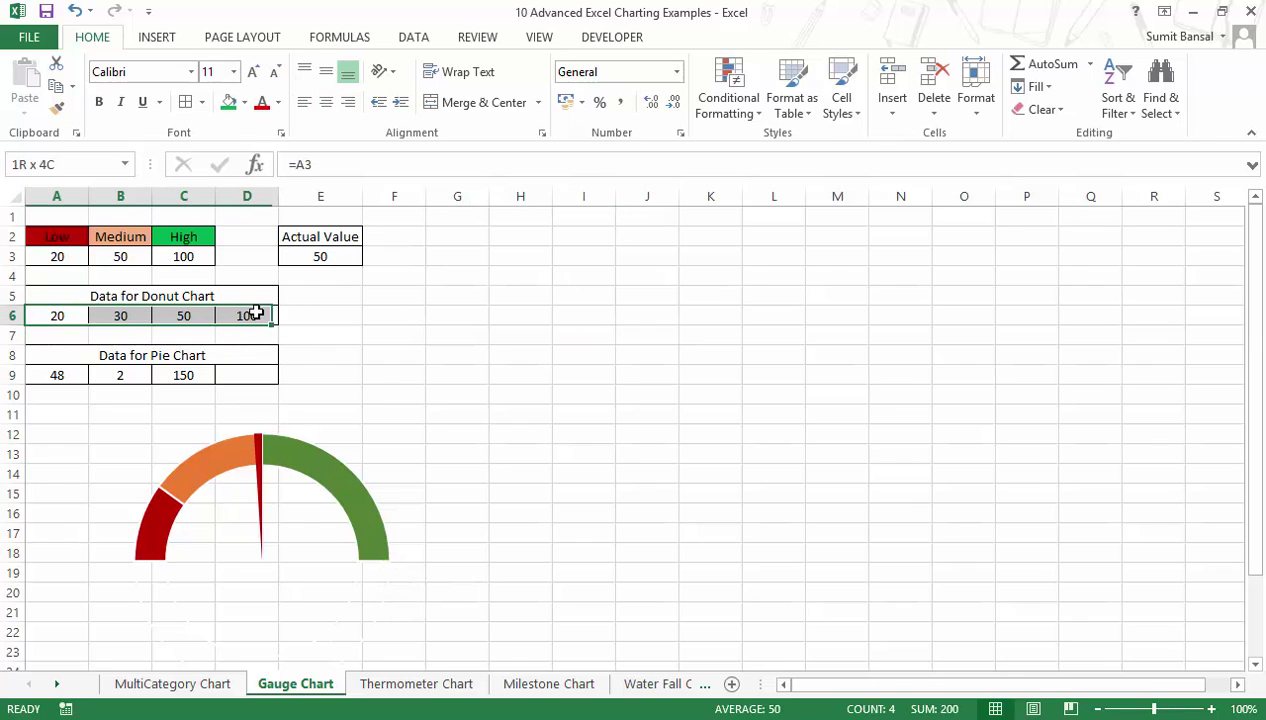
left_click(158, 37)
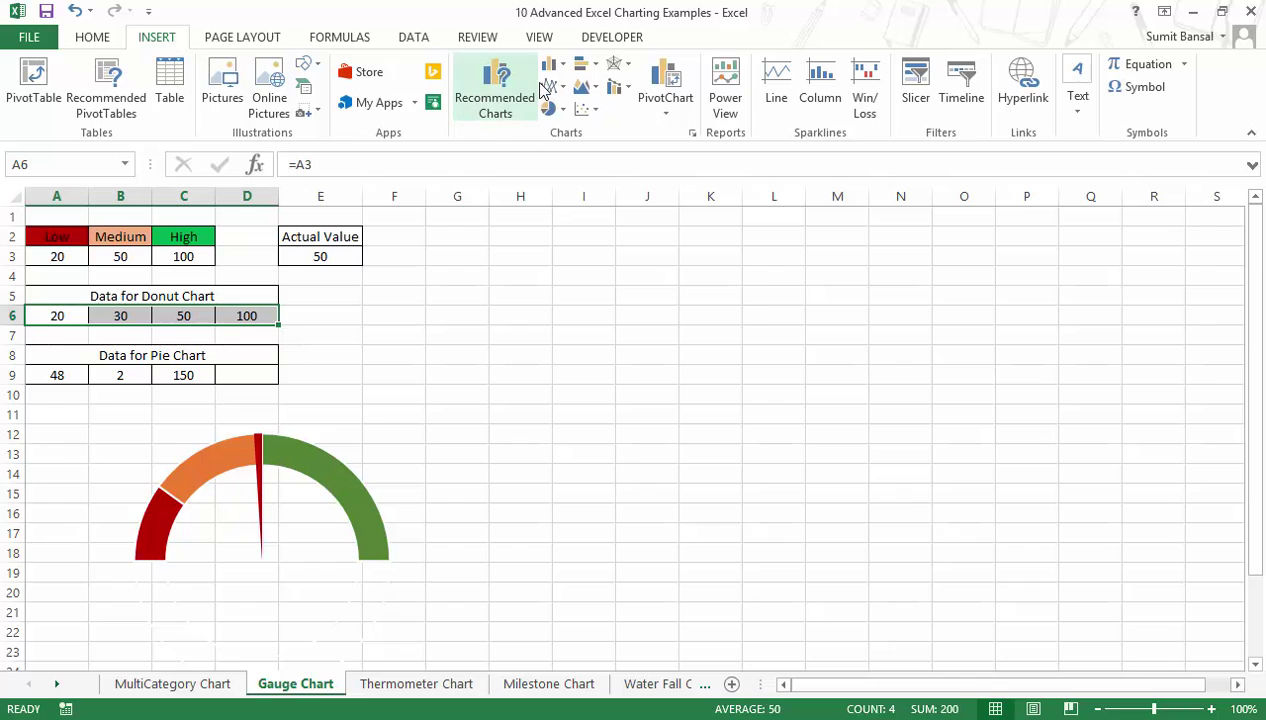
left_click(552, 108)
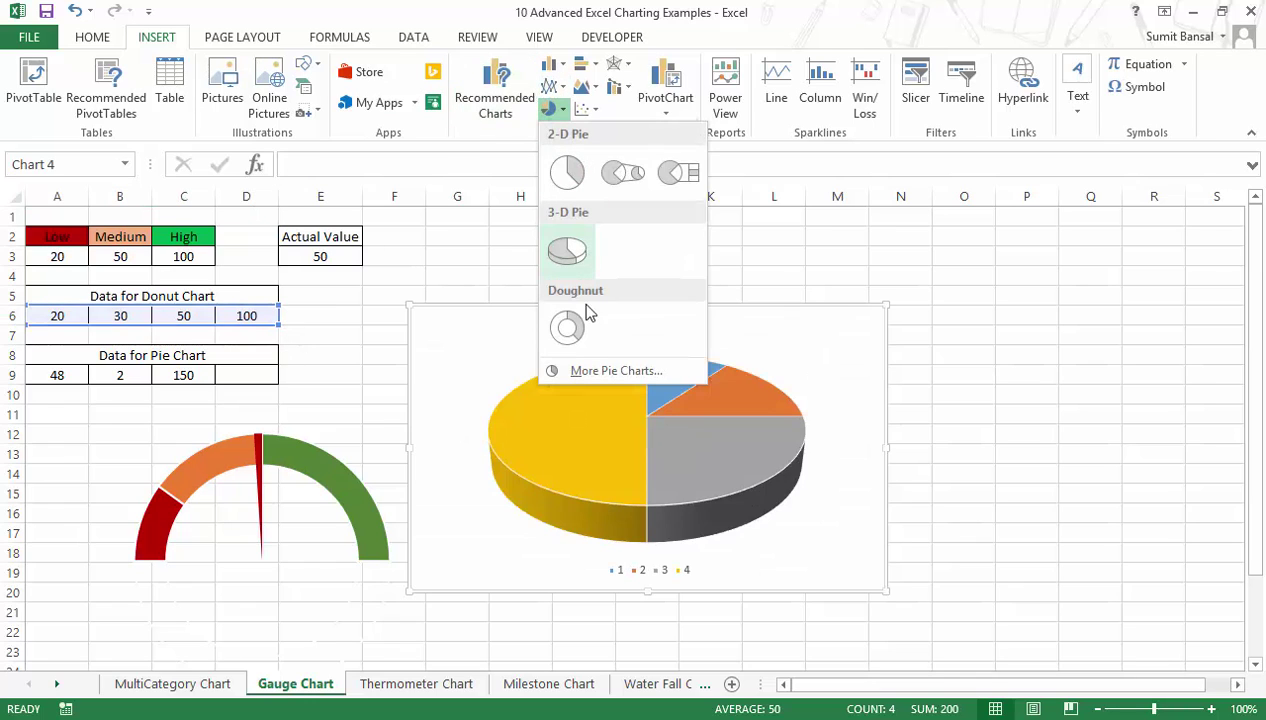
left_click(567, 327)
left_click_drag(616, 311, 677, 248)
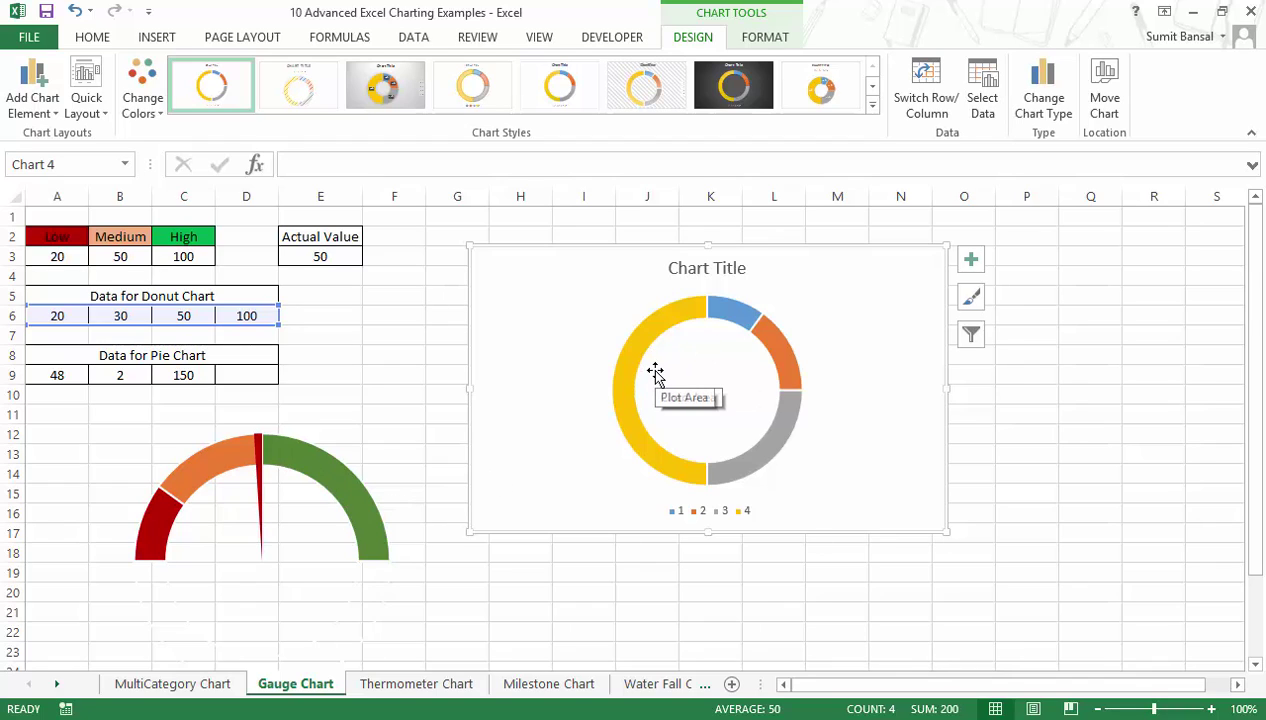
Step: Open the Format Chart Area pane for the new doughnut chart
right_click(640, 306)
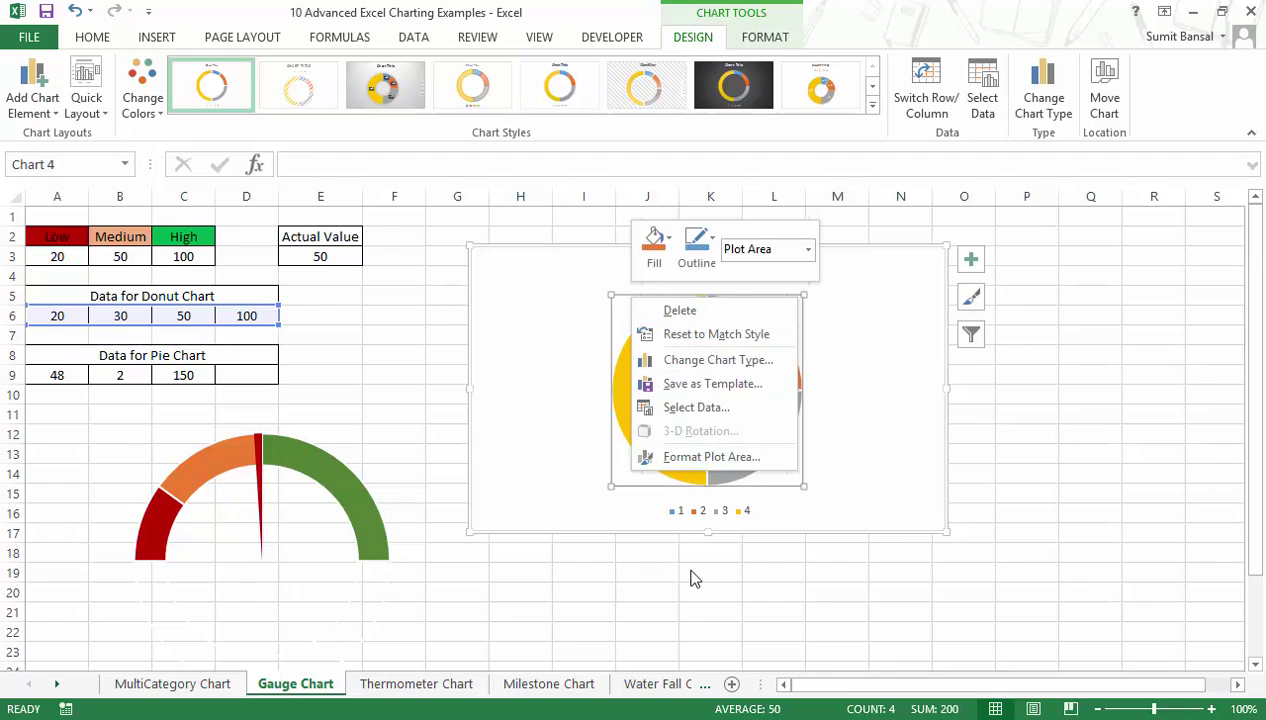
left_click(687, 531)
right_click(688, 530)
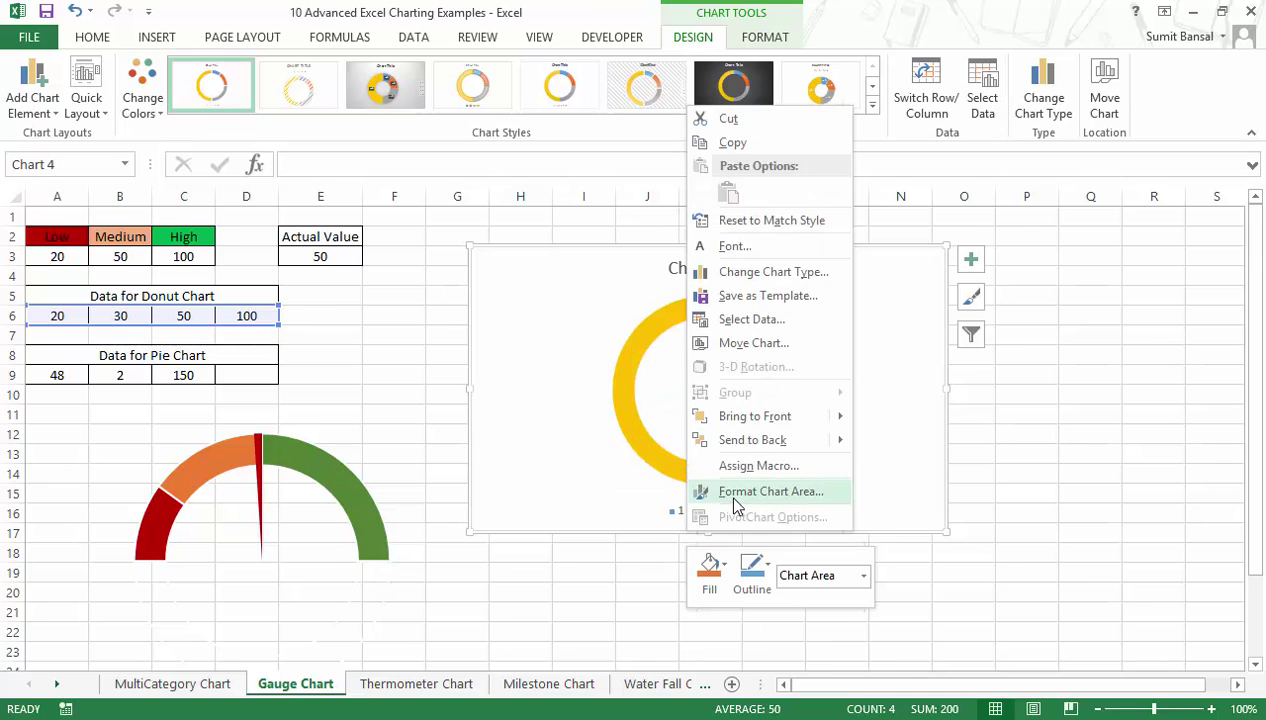
left_click(725, 491)
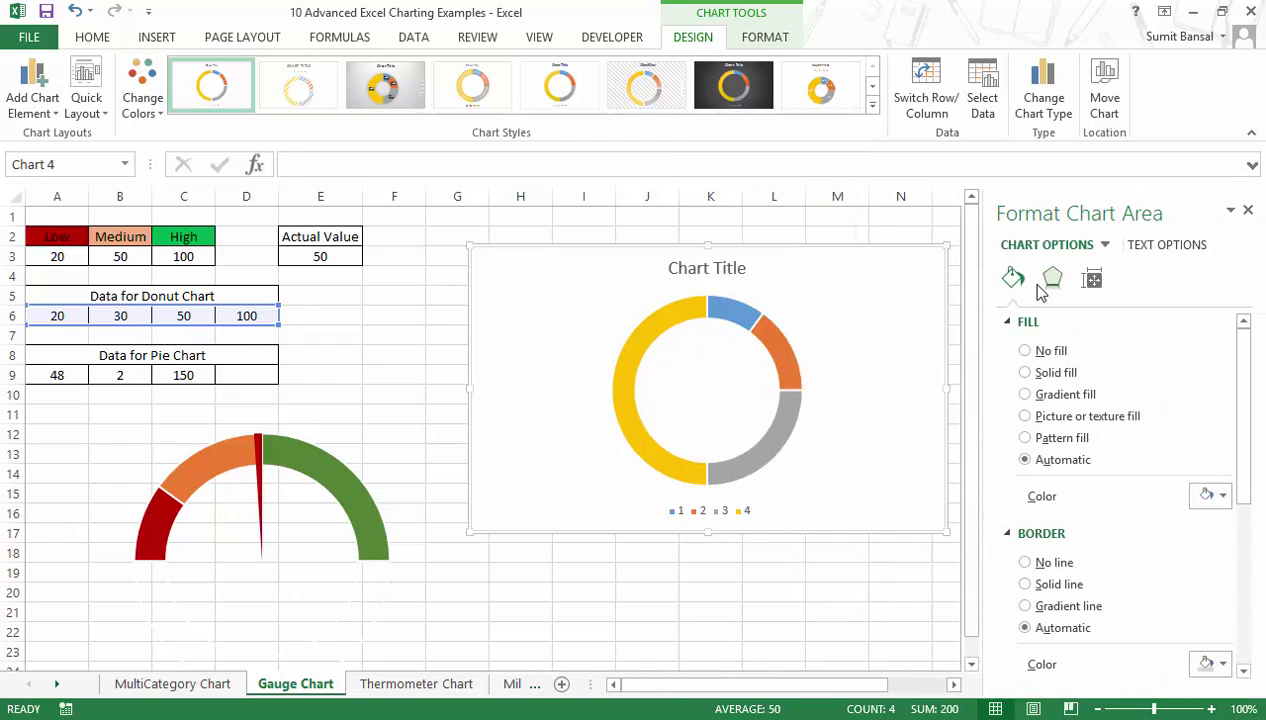
left_click(1101, 245)
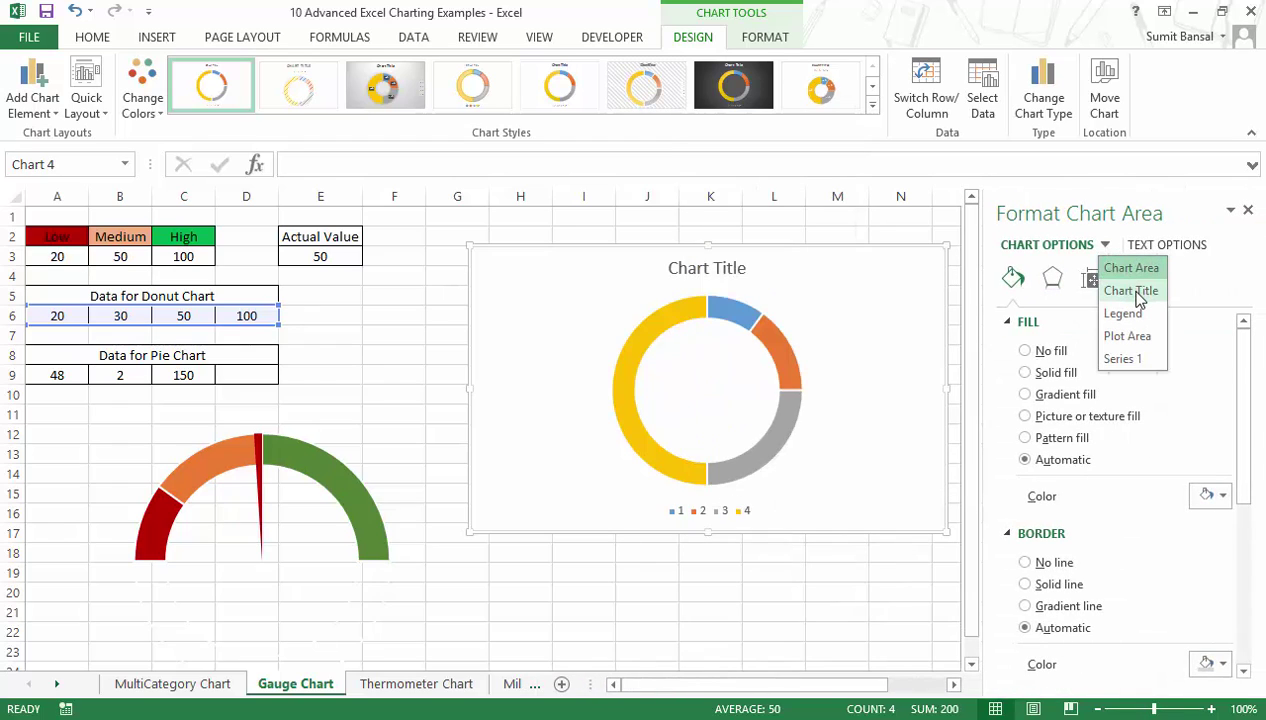
left_click(745, 530)
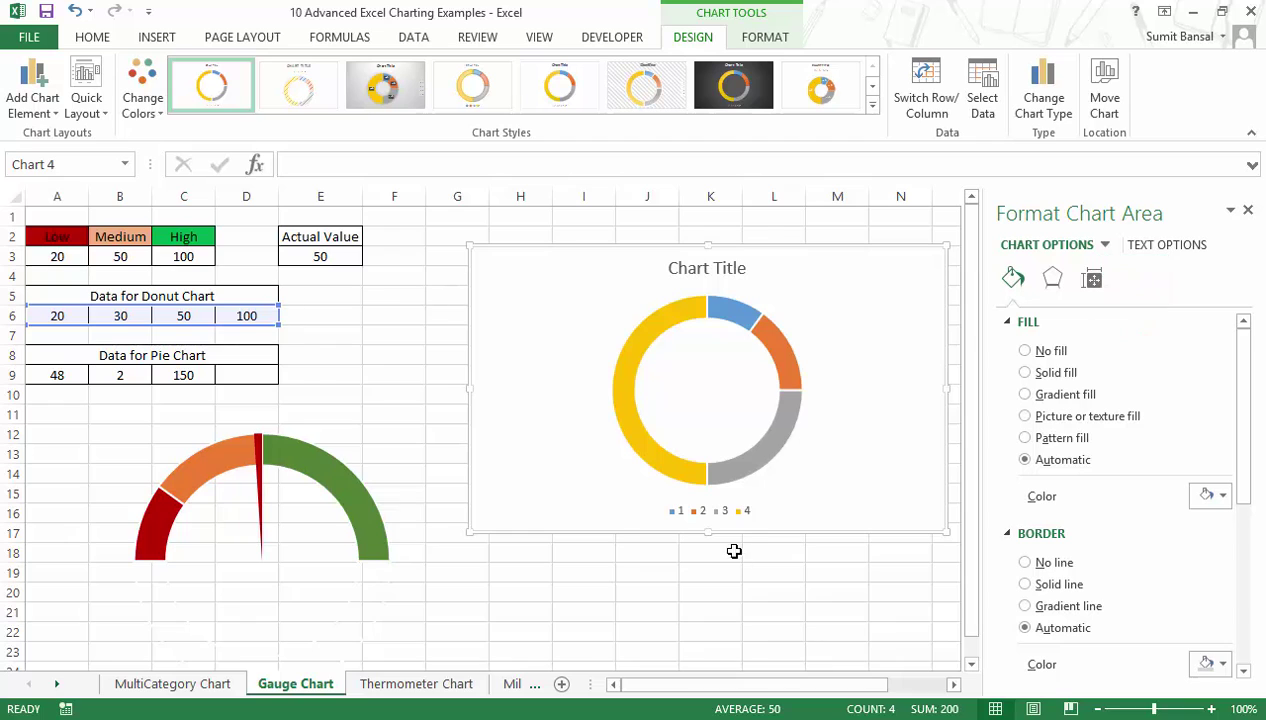
Step: Set the doughnut series' angle of first slice to 270°
right_click(749, 530)
left_click(690, 556)
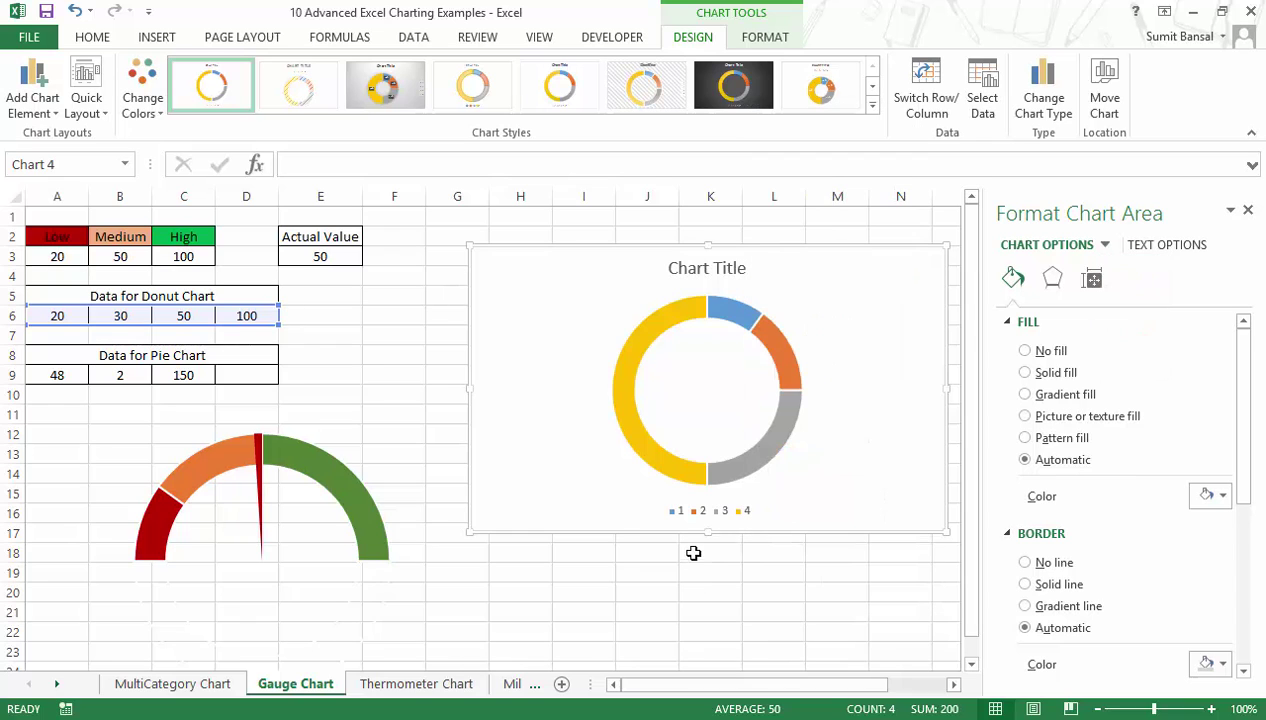
right_click(778, 449)
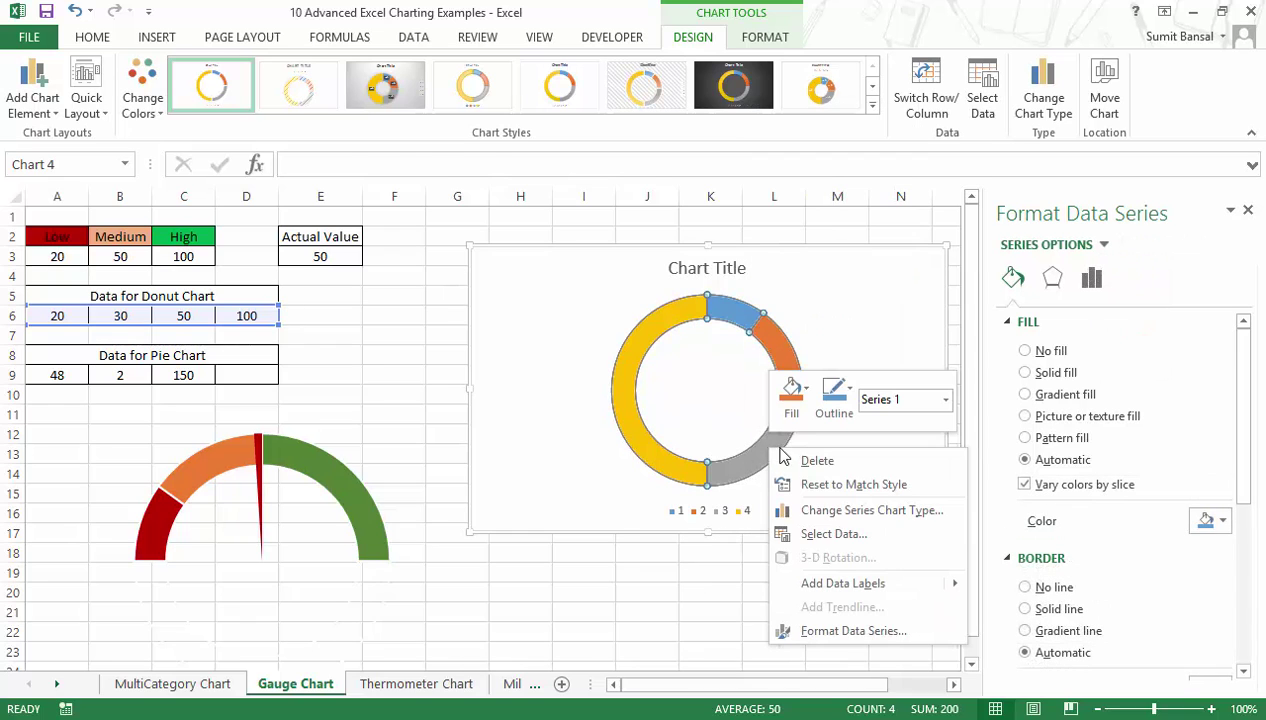
left_click(853, 631)
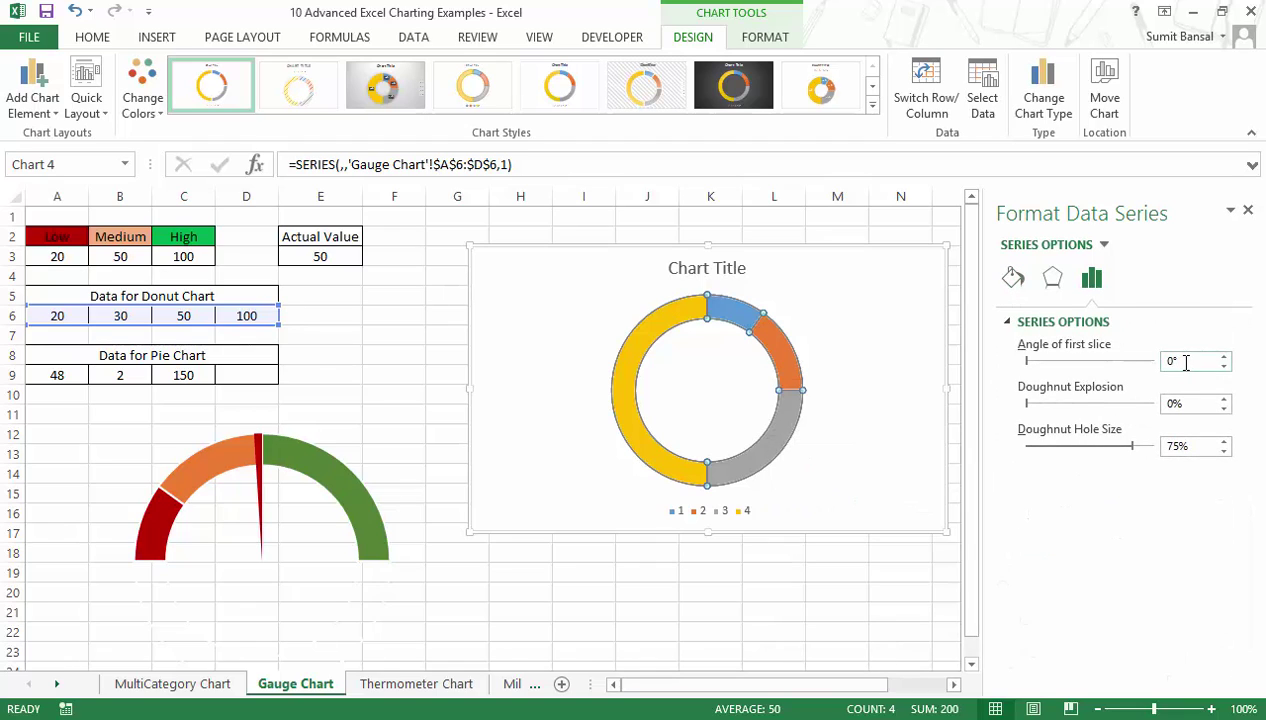
left_click_drag(1199, 361, 1160, 367)
type("270")
key("Return")
left_click(820, 592)
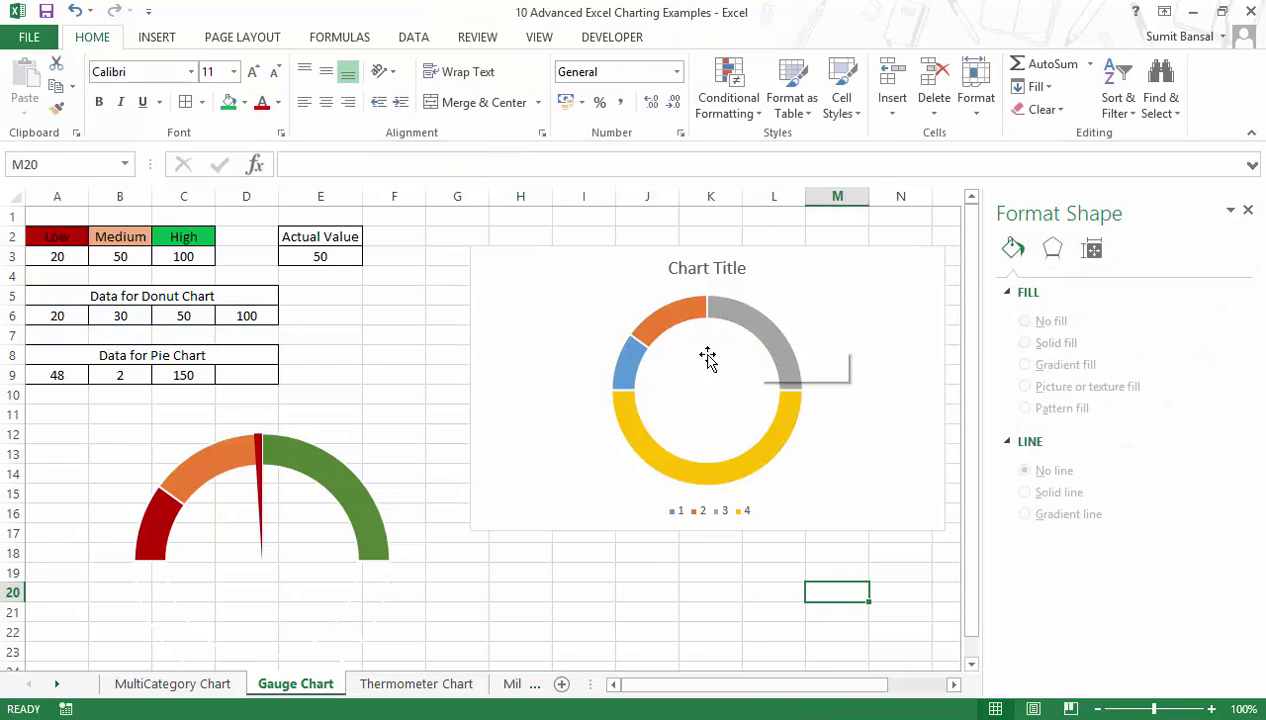
Step: Delete the doughnut chart's legend and chart title
left_click(743, 513)
key("Delete")
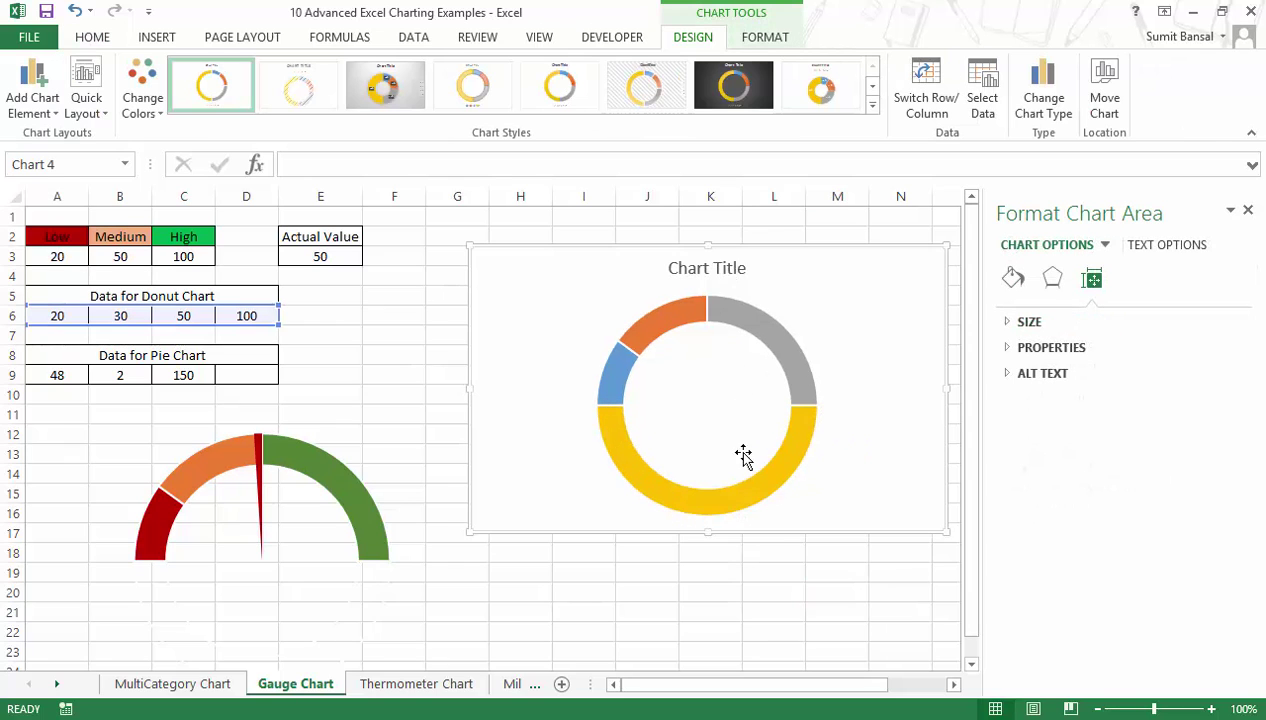
left_click(703, 267)
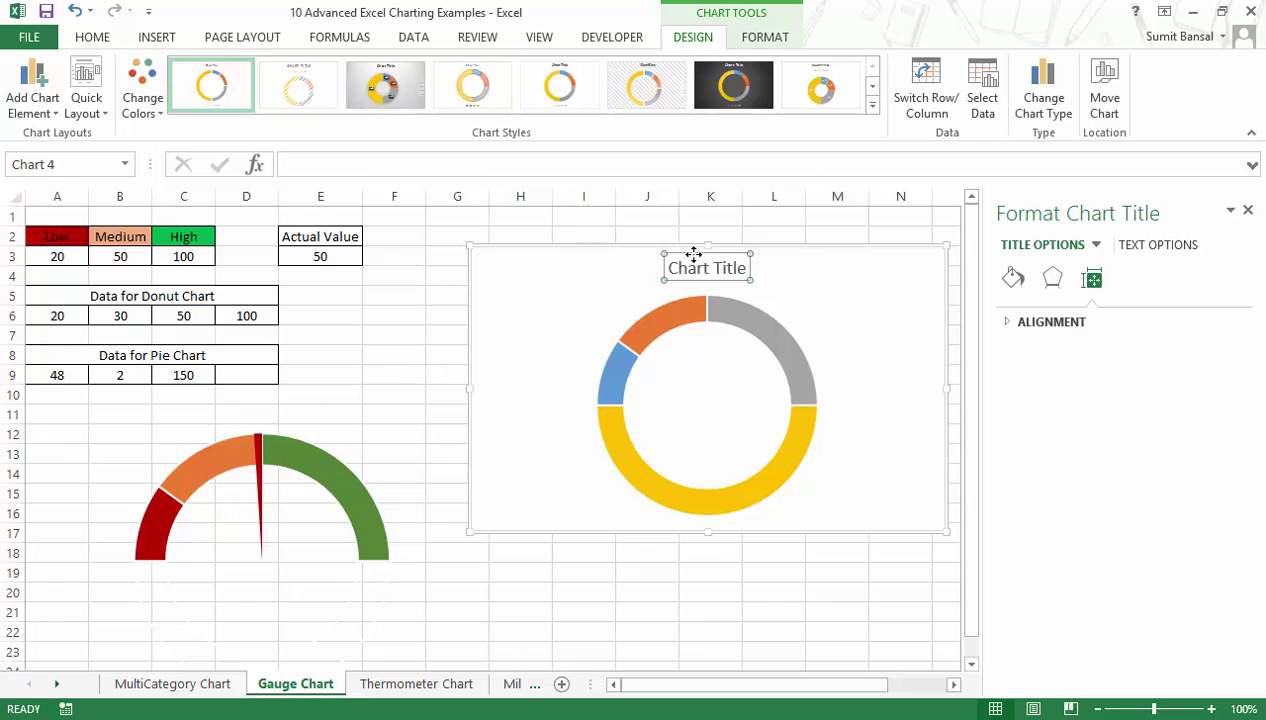
key("Delete")
Step: Give the yellow bottom slice no fill and no border, leaving a half-ring
left_click(826, 424)
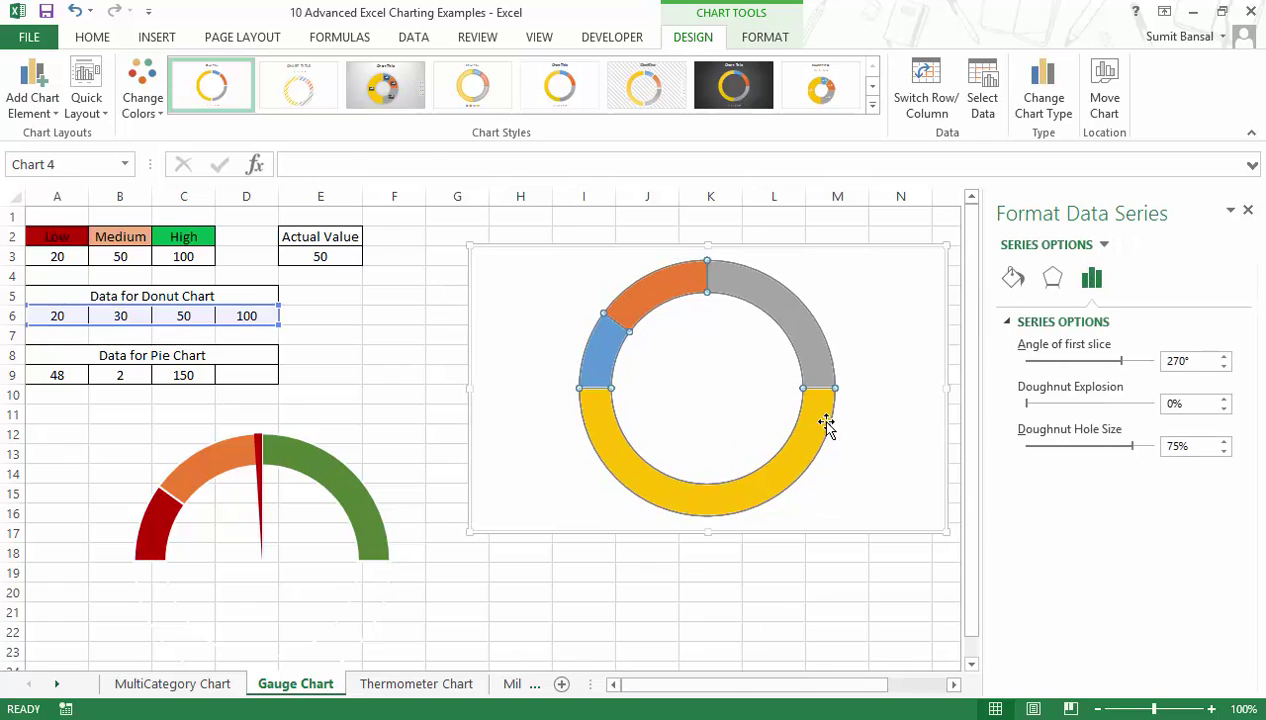
left_click(826, 424)
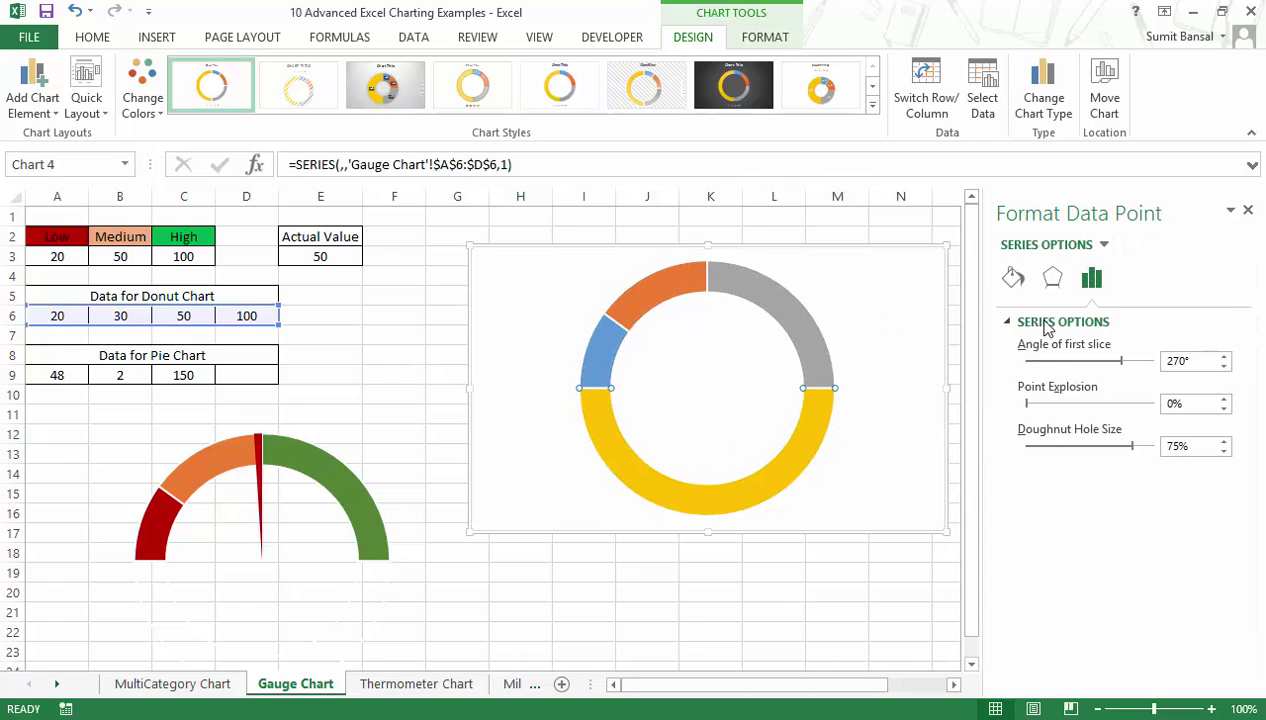
left_click(1012, 279)
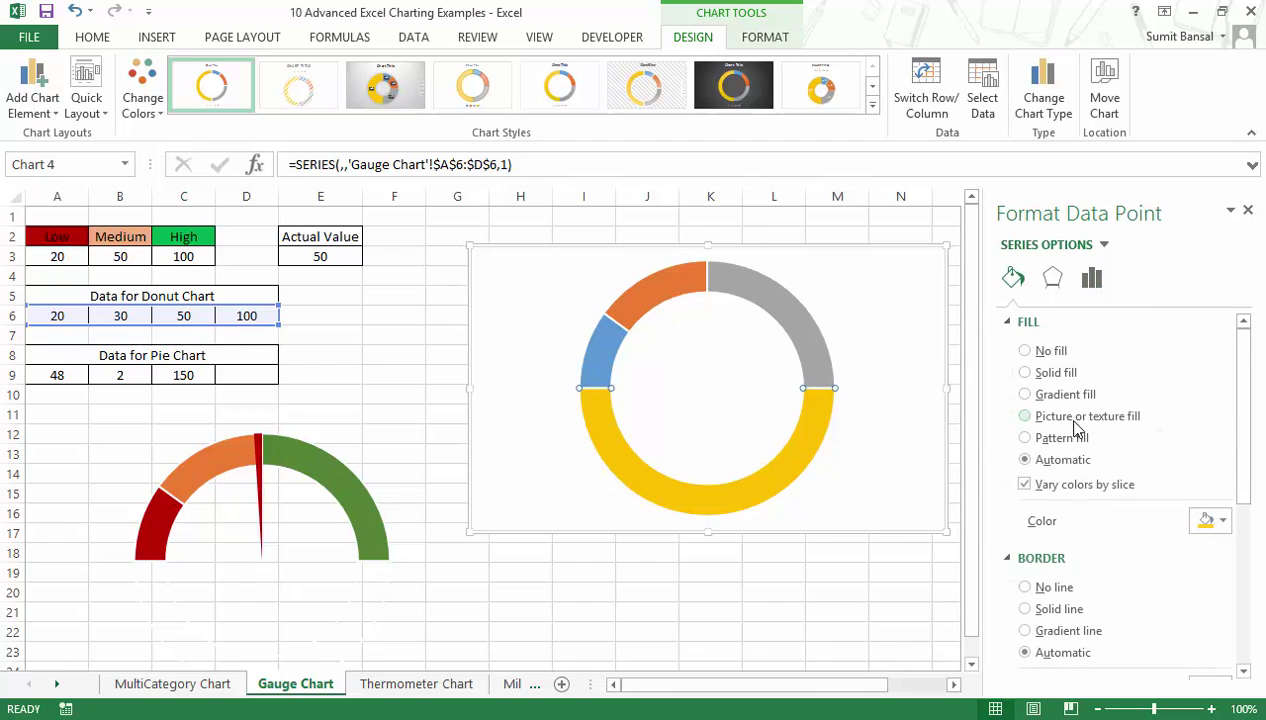
left_click(1025, 351)
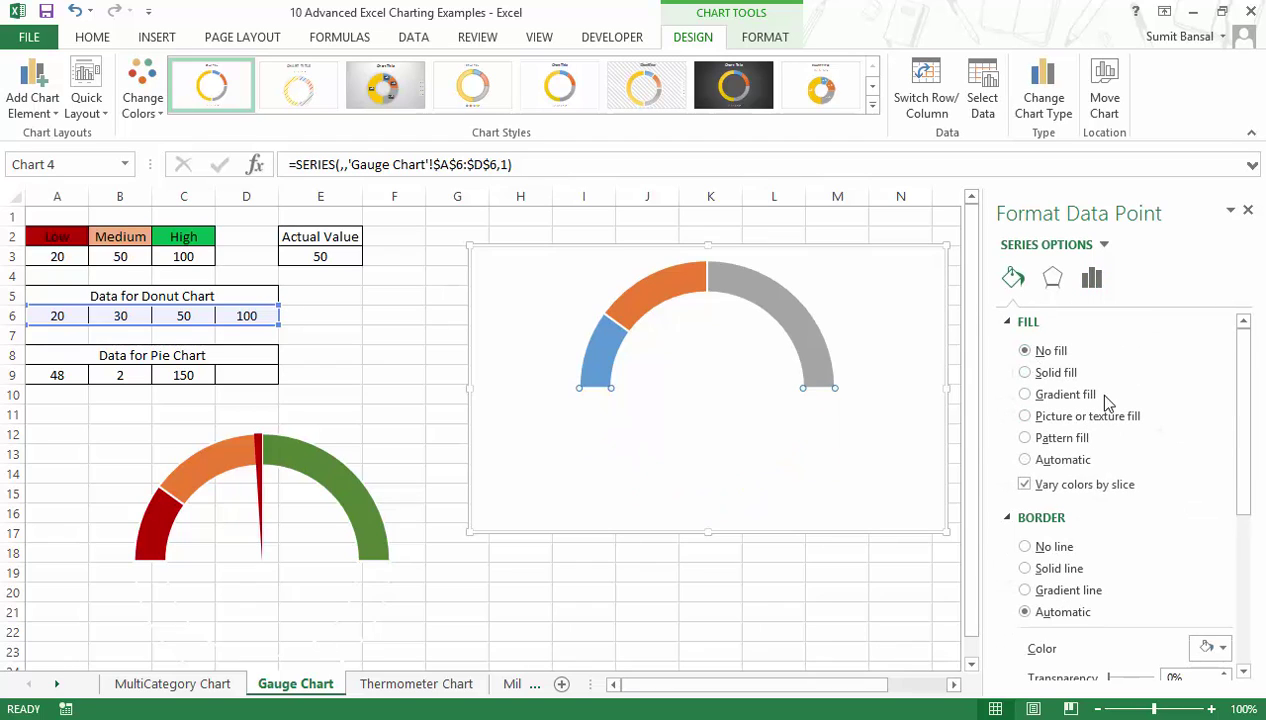
left_click(1025, 547)
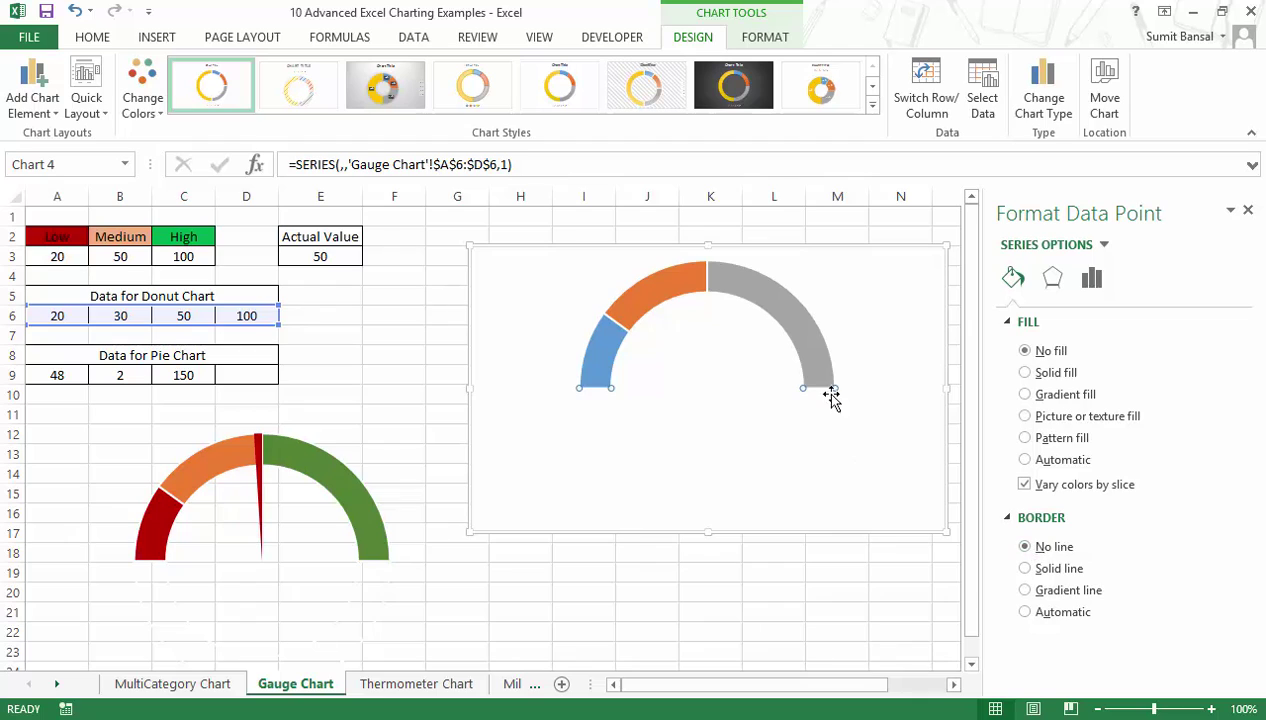
left_click(814, 351)
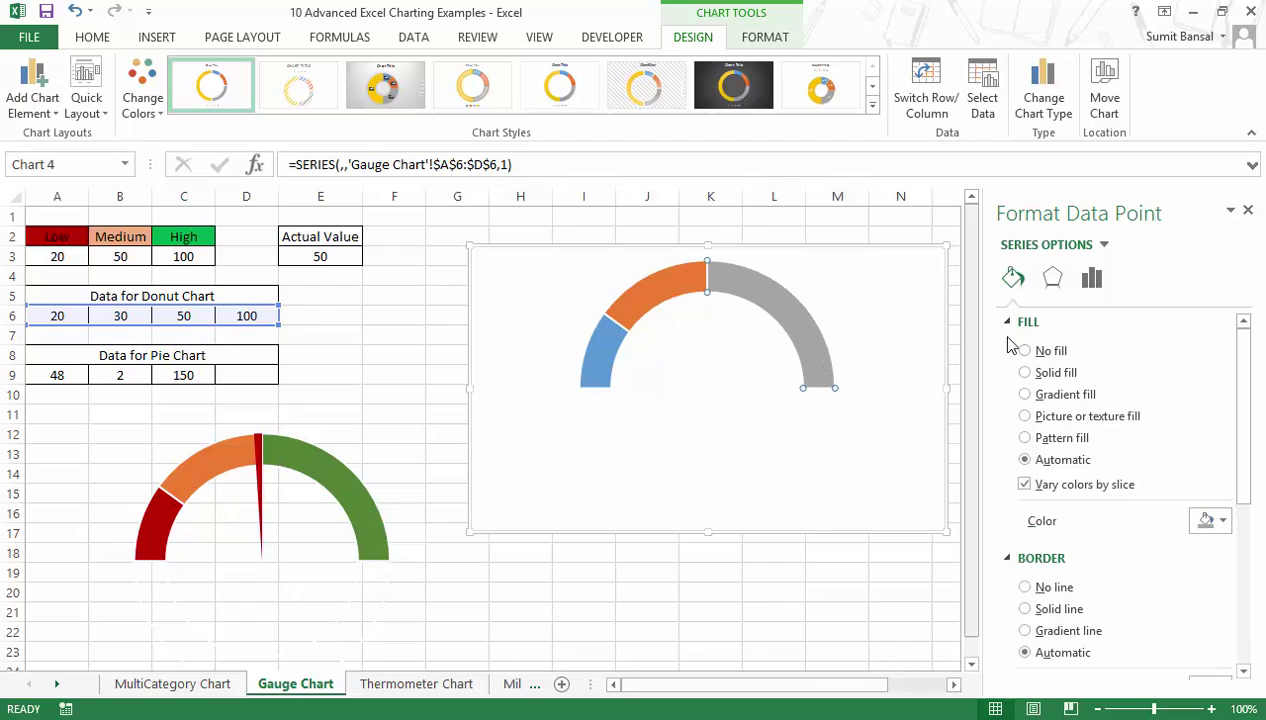
Step: Fill the grey slice green and the blue slice dark red with no border
left_click(1214, 522)
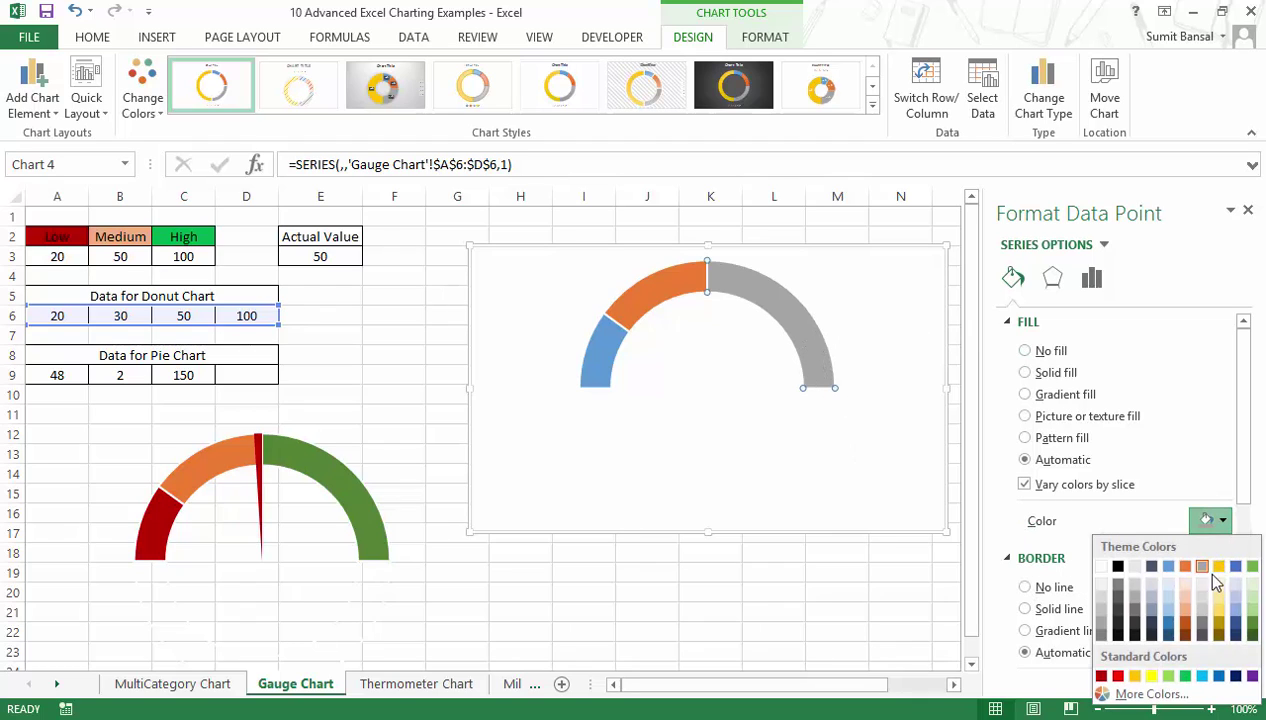
left_click(1252, 626)
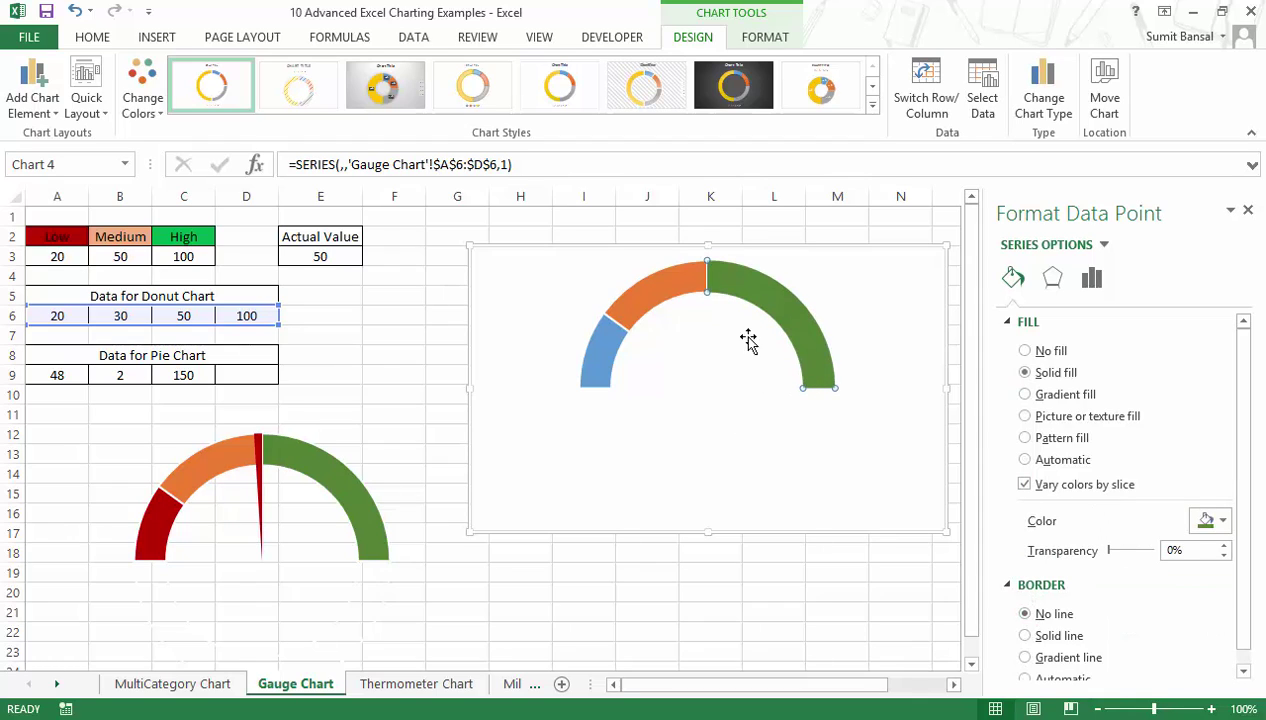
left_click(673, 292)
left_click(613, 343)
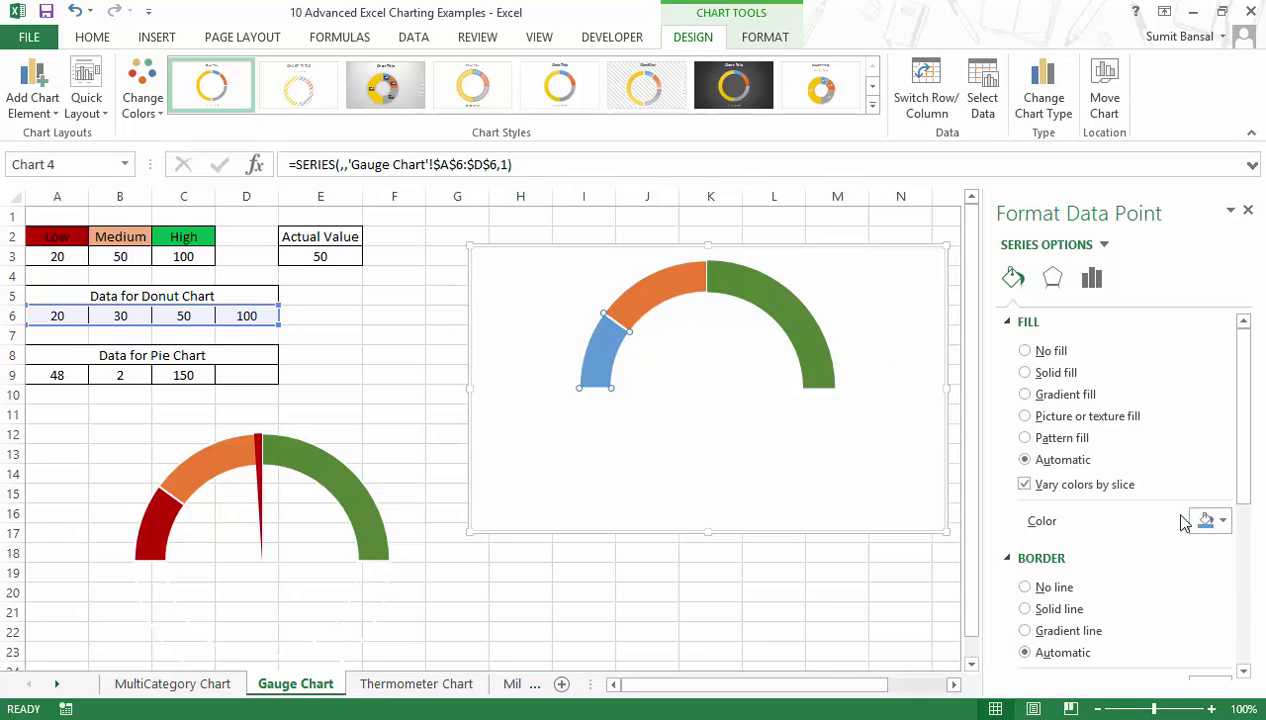
left_click(1216, 522)
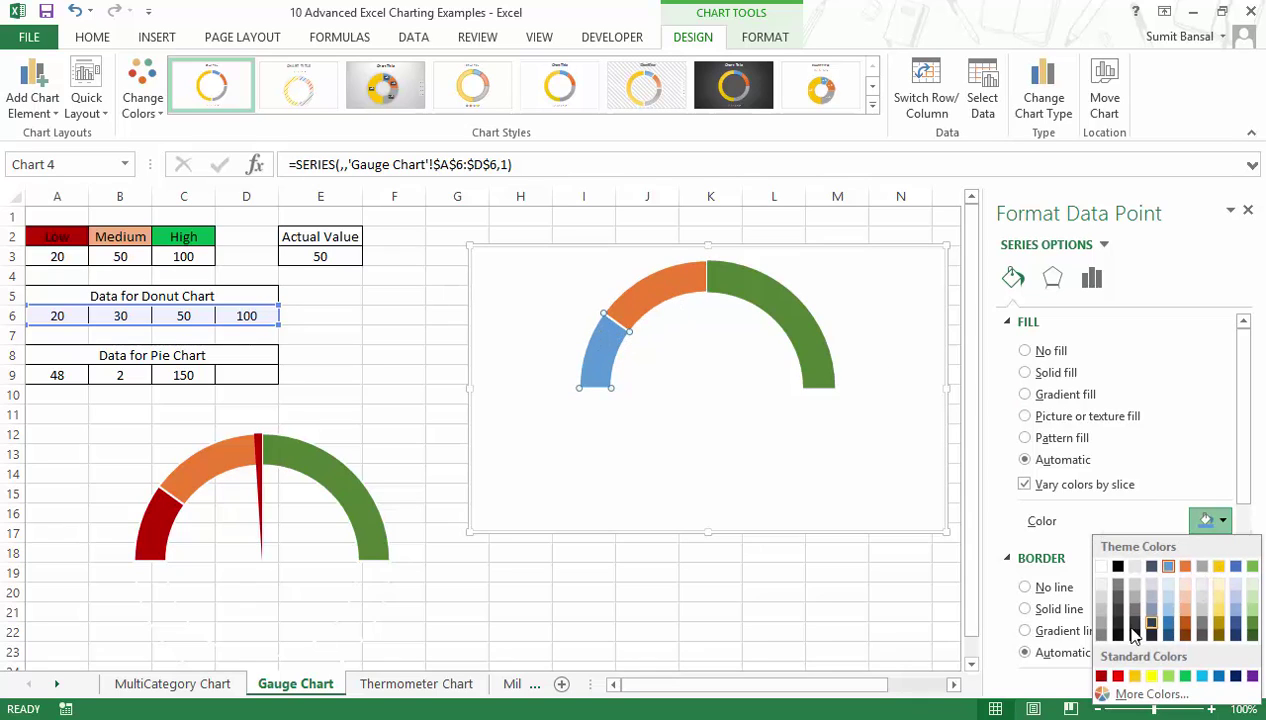
left_click(1106, 677)
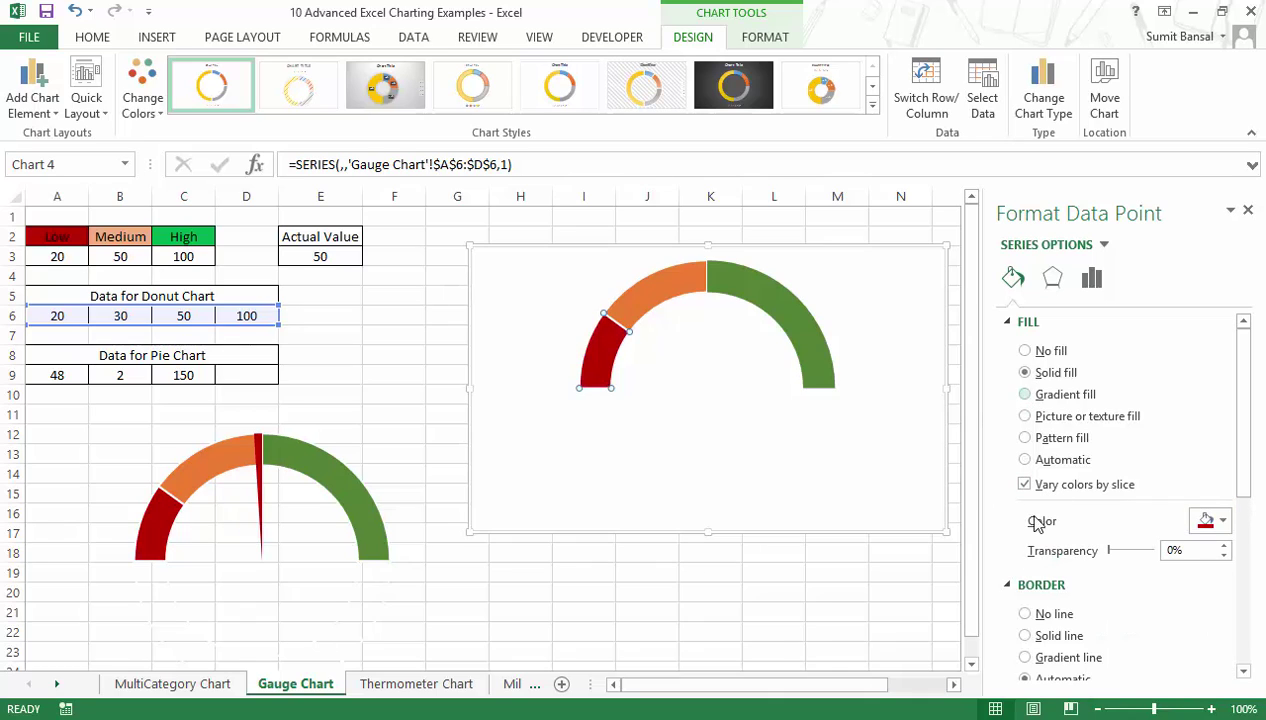
left_click(1025, 614)
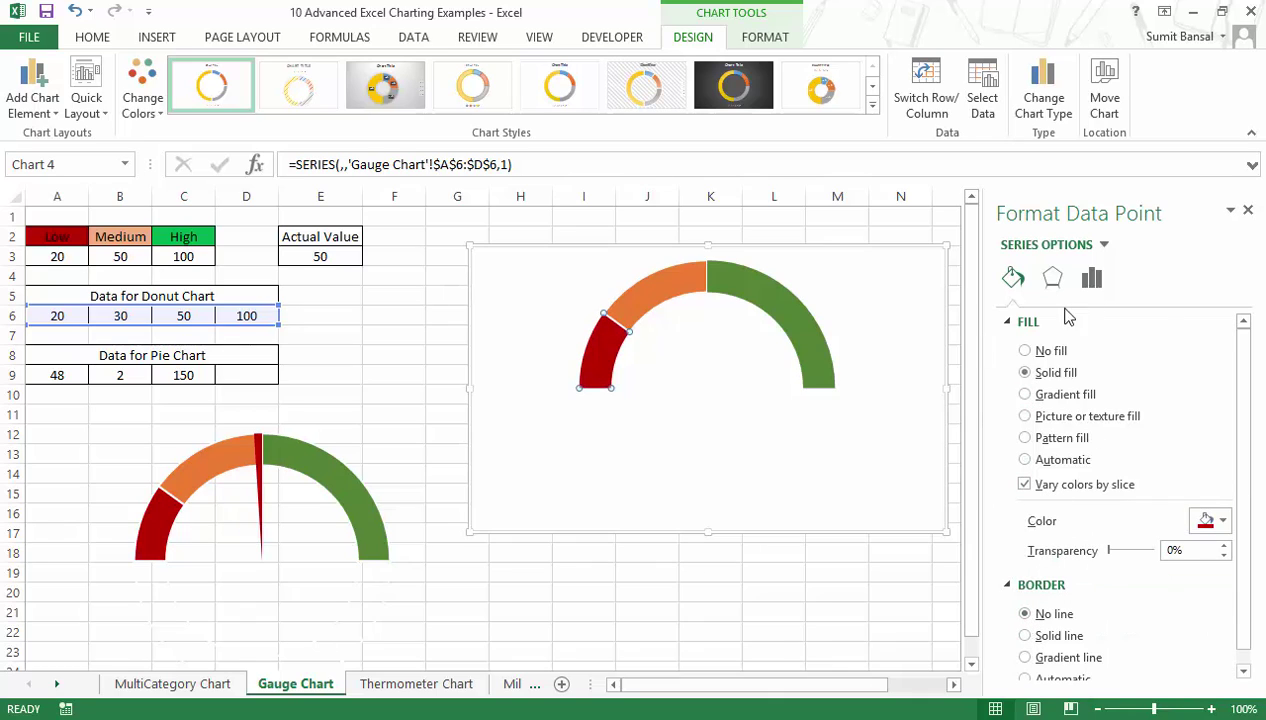
left_click(1247, 210)
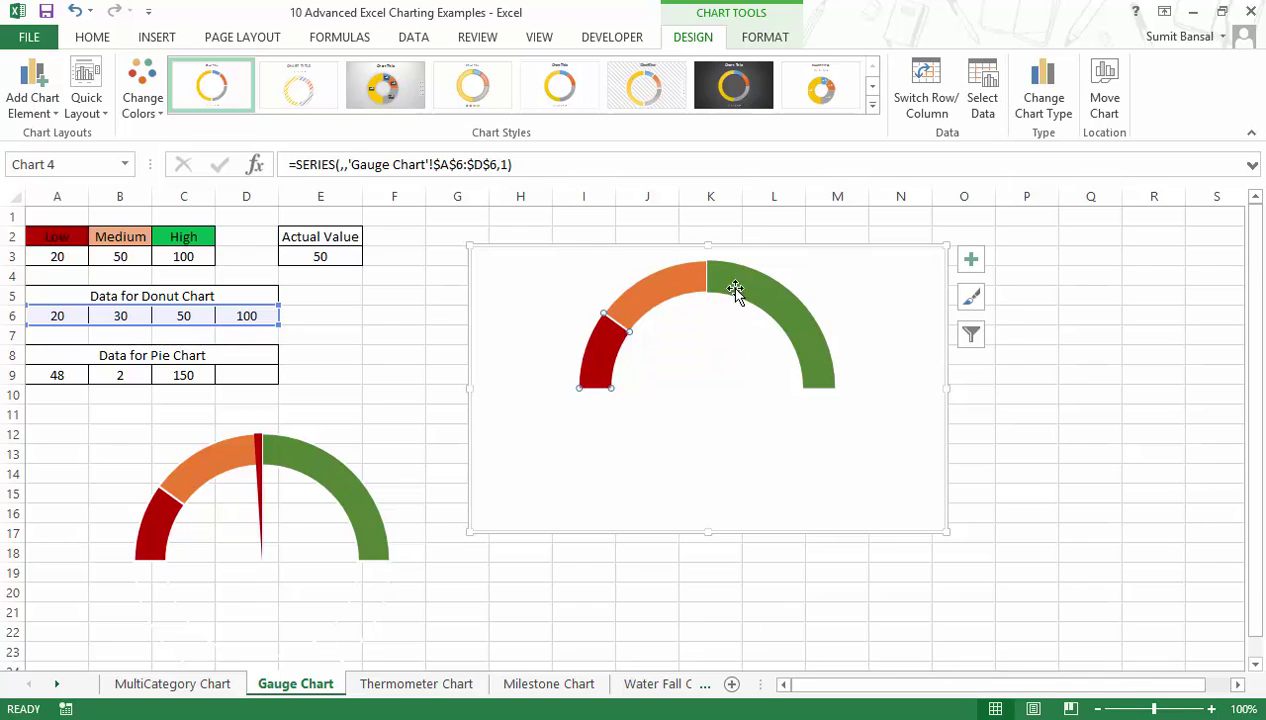
Step: Drag the half-ring gauge chart down to the sheet's lower right, near N16
mouse_move(822, 412)
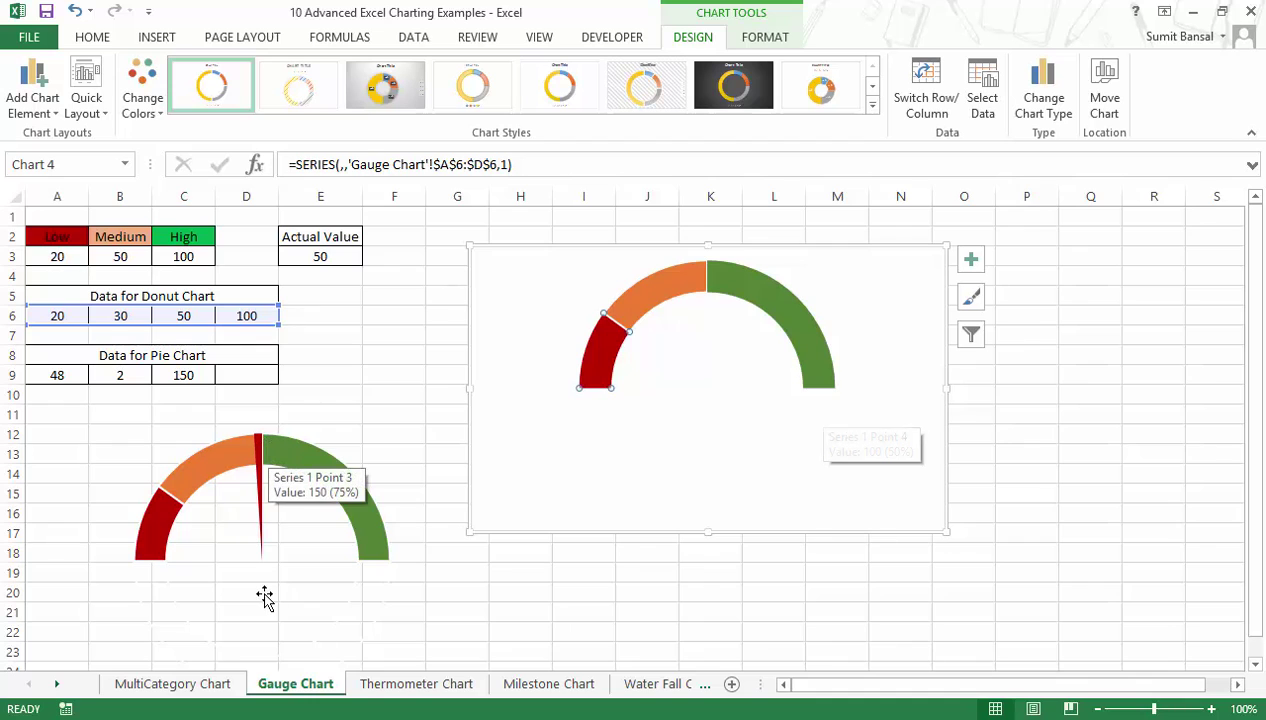
left_click_drag(580, 248, 941, 500)
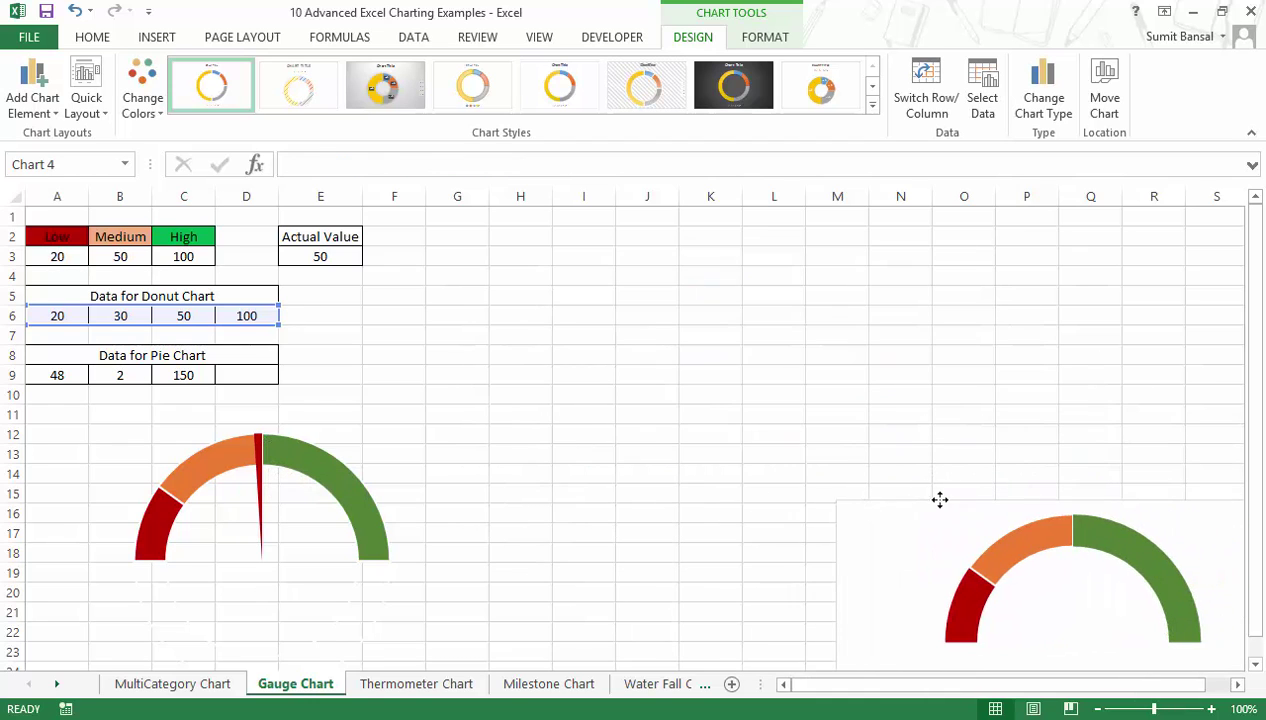
left_click_drag(66, 375, 184, 373)
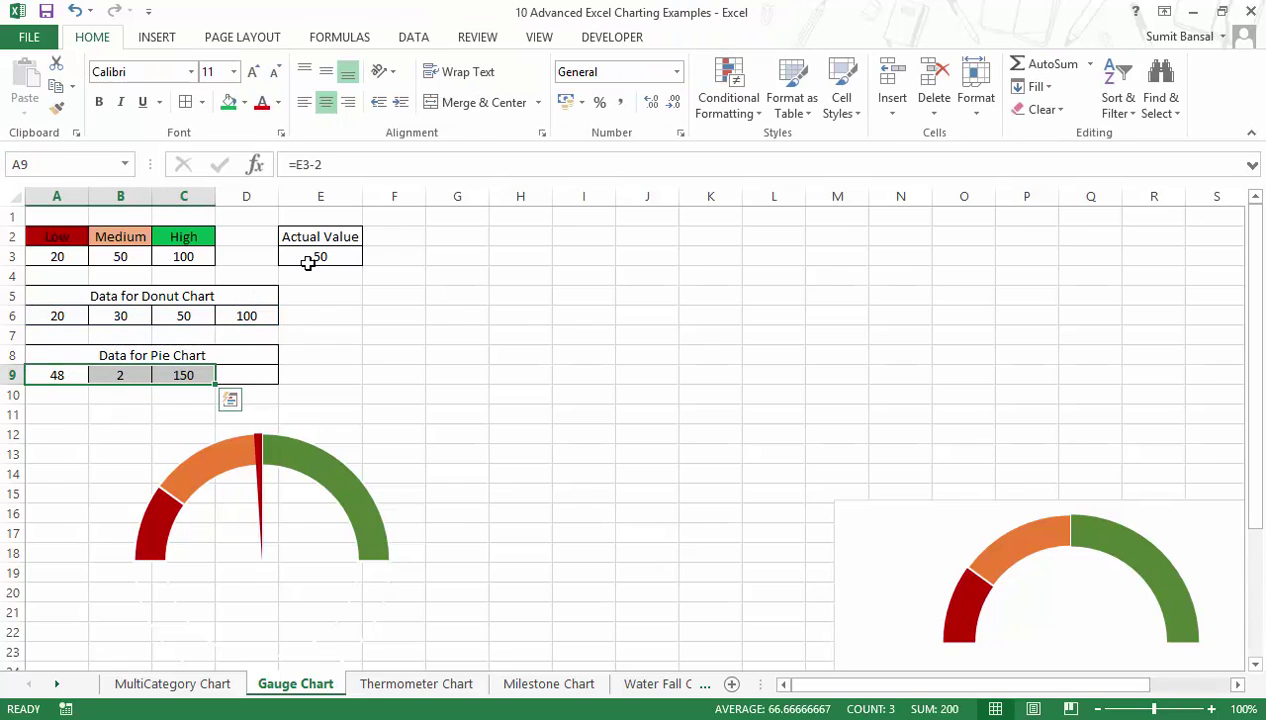
Step: Fill the pie data row: A9 =E3-2 (48), B9 2, C9 =D6*2-B9-A9 (150)
left_click(308, 262)
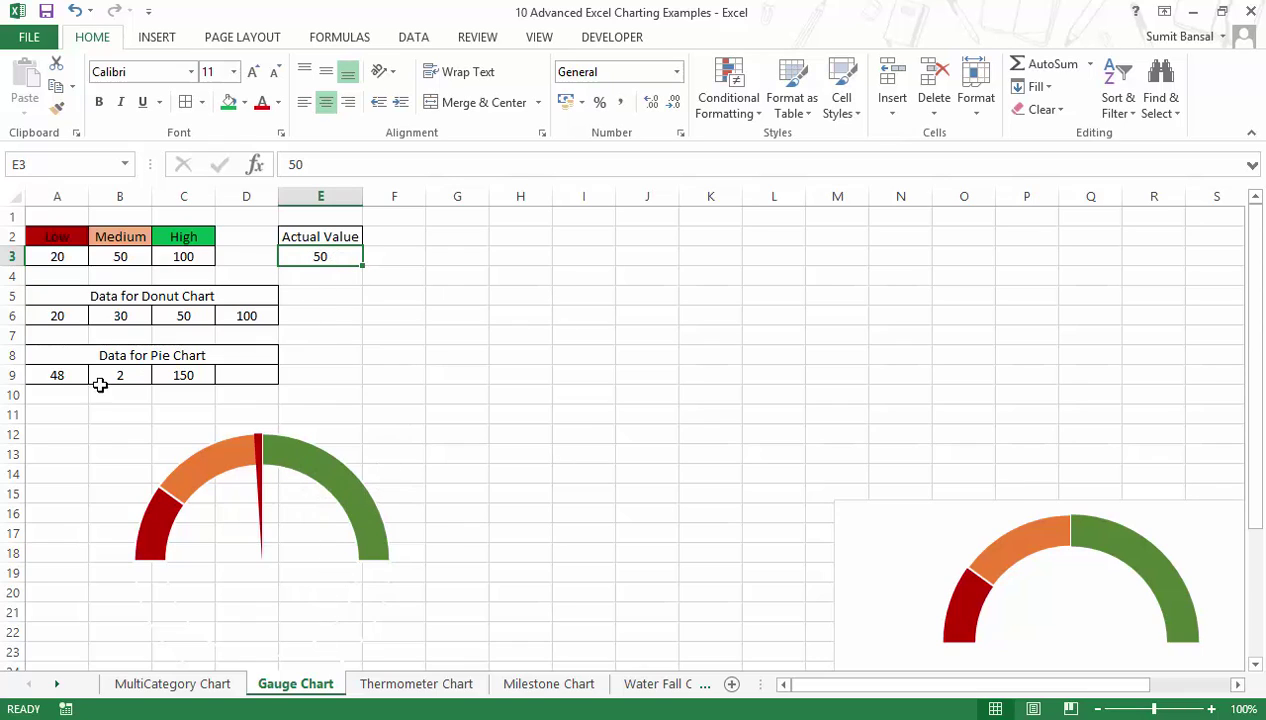
left_click(51, 375)
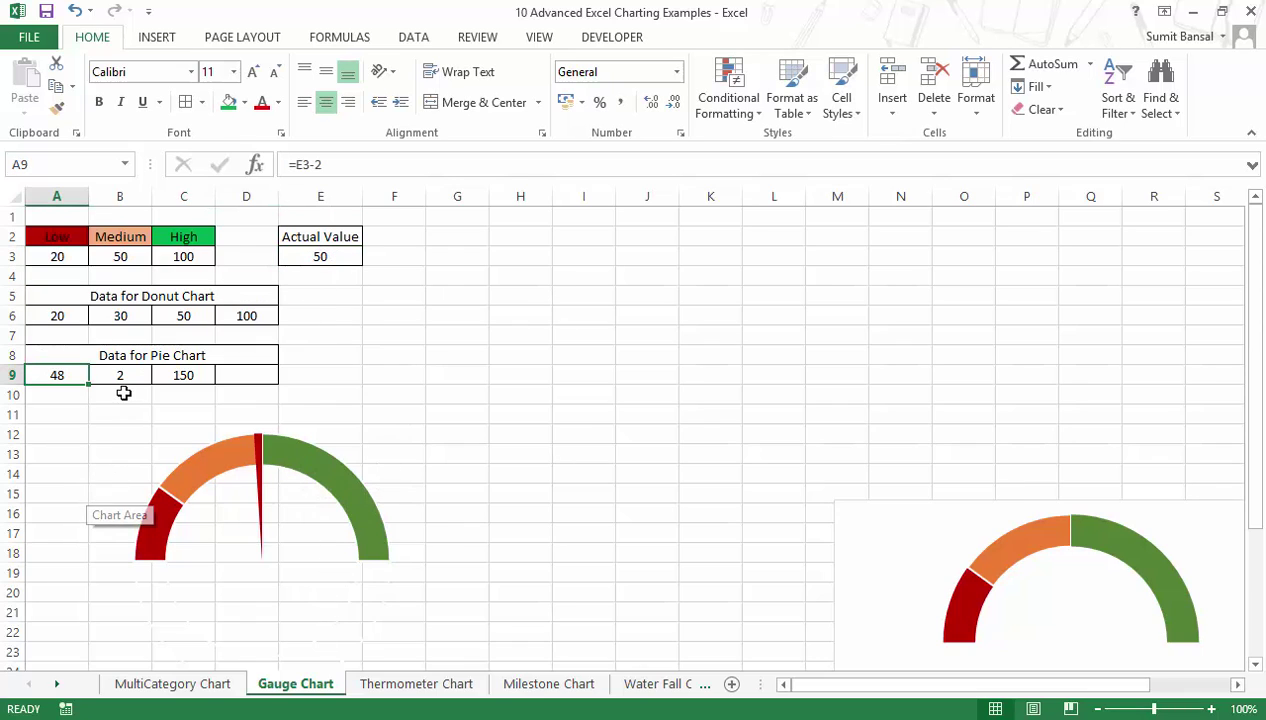
key("F2")
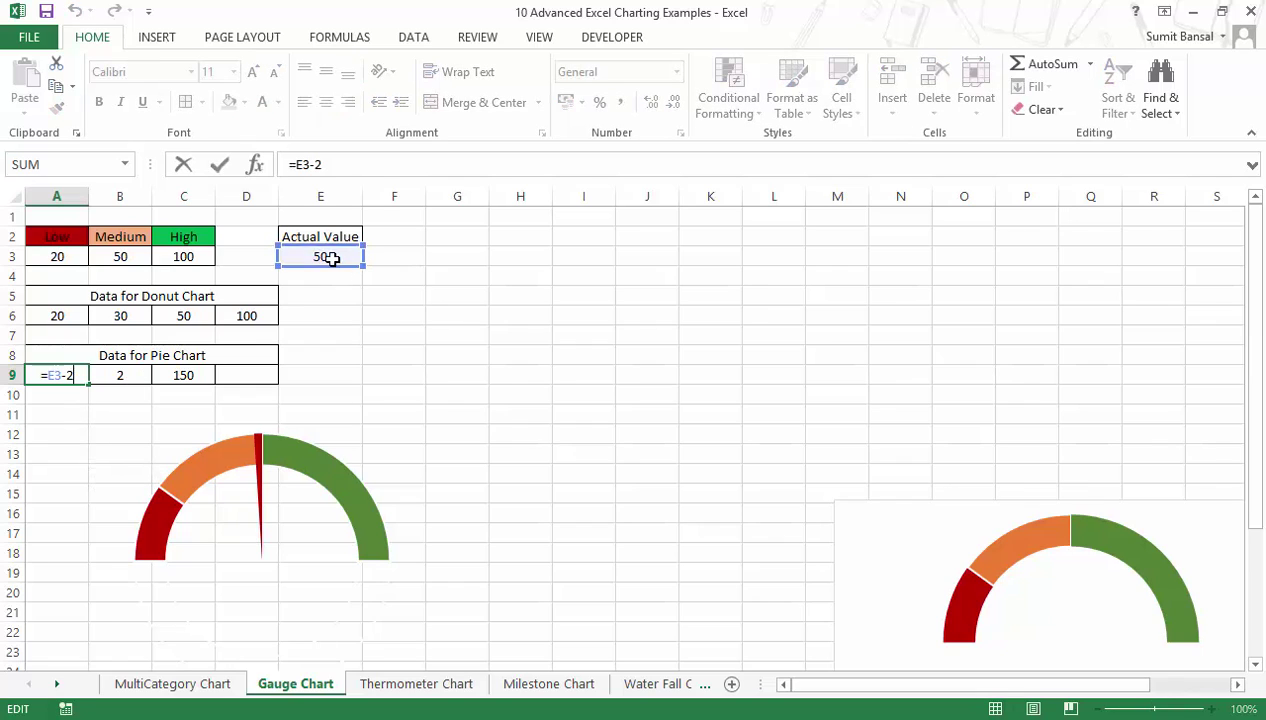
key("Escape")
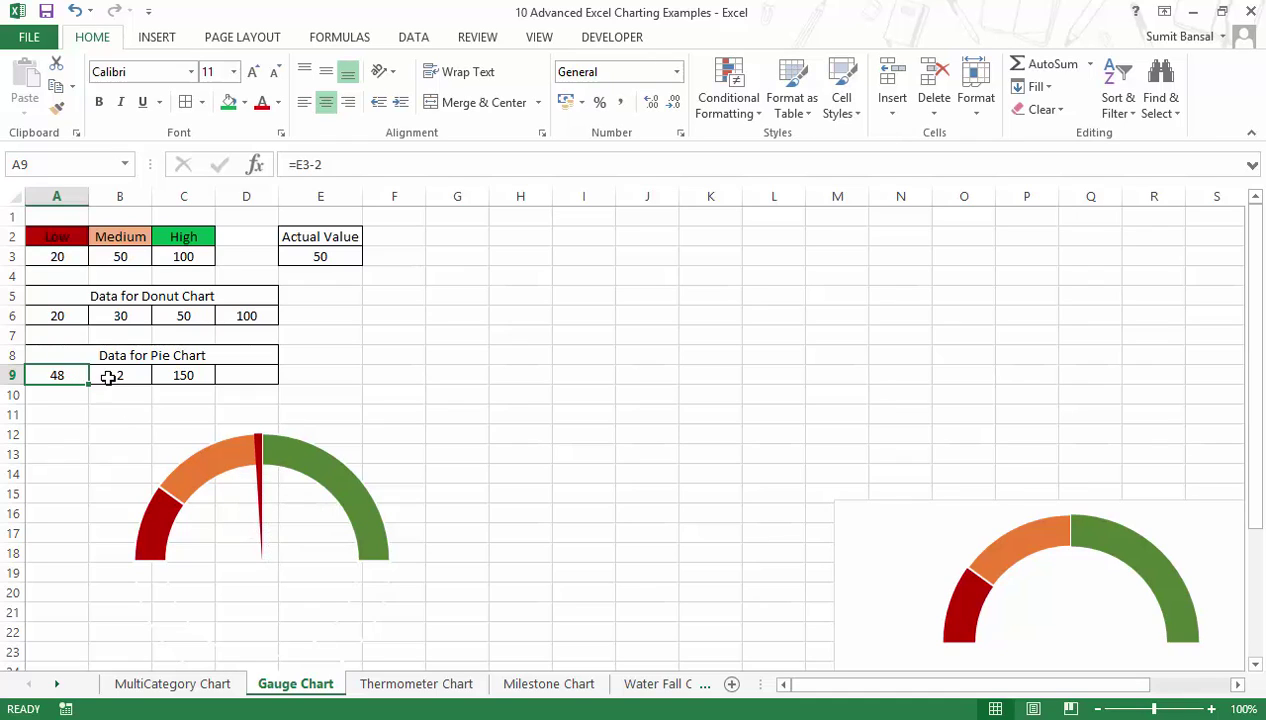
left_click(104, 377)
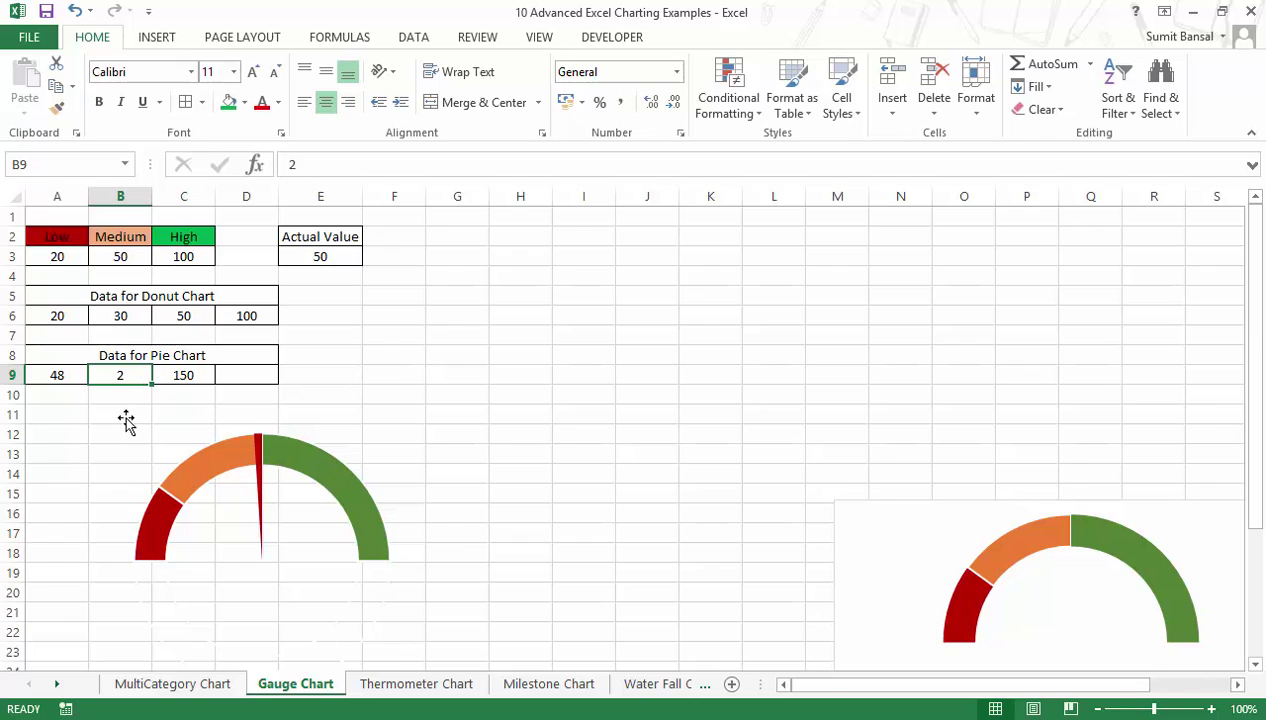
left_click(171, 376)
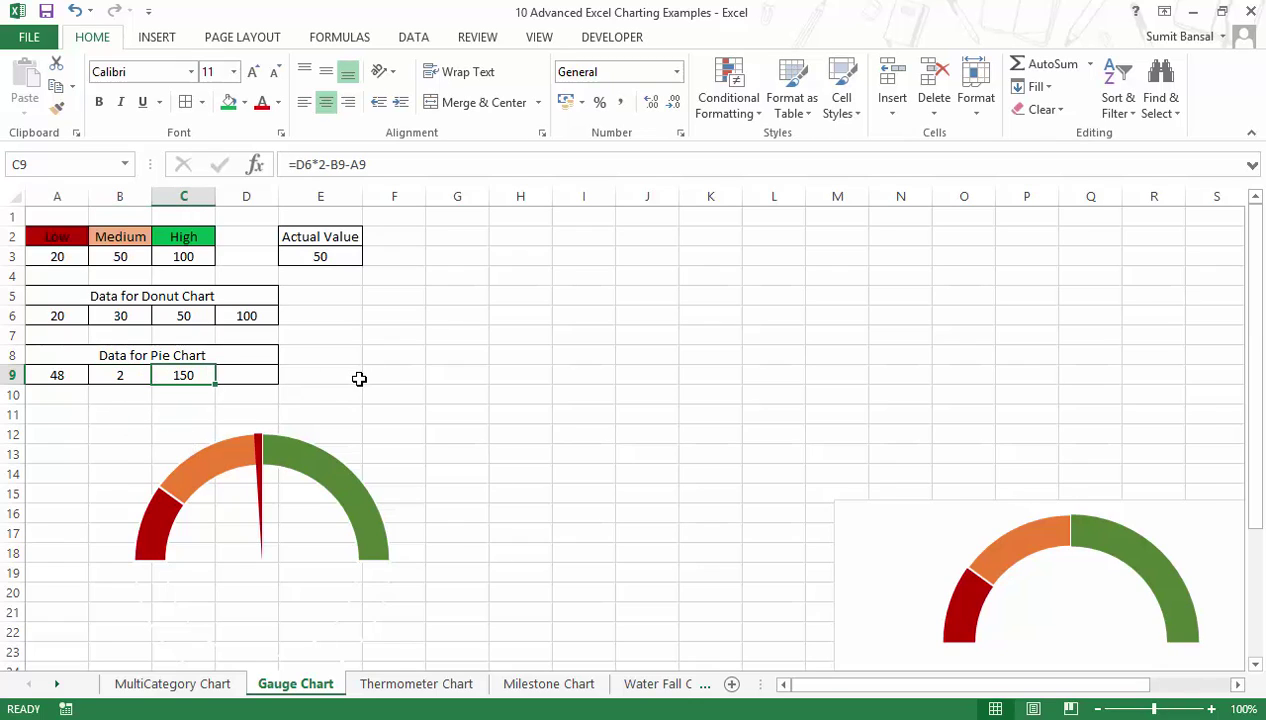
key("F2")
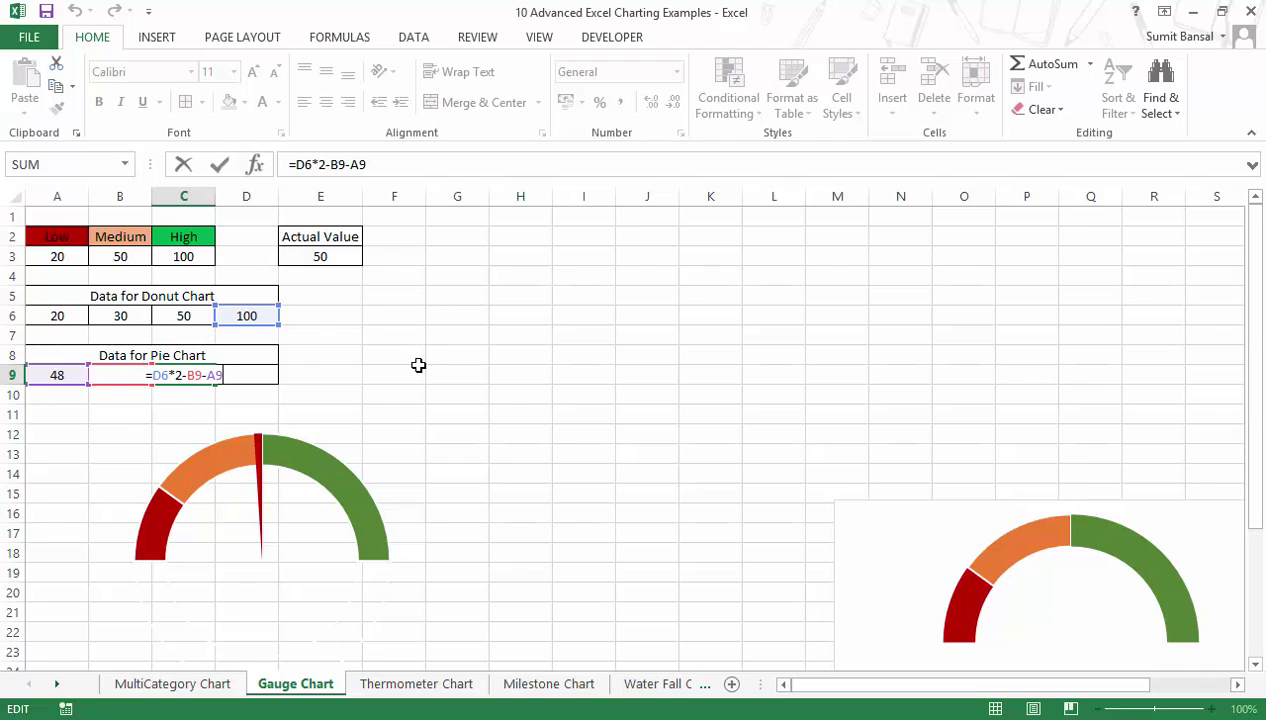
key("ctrl+Return")
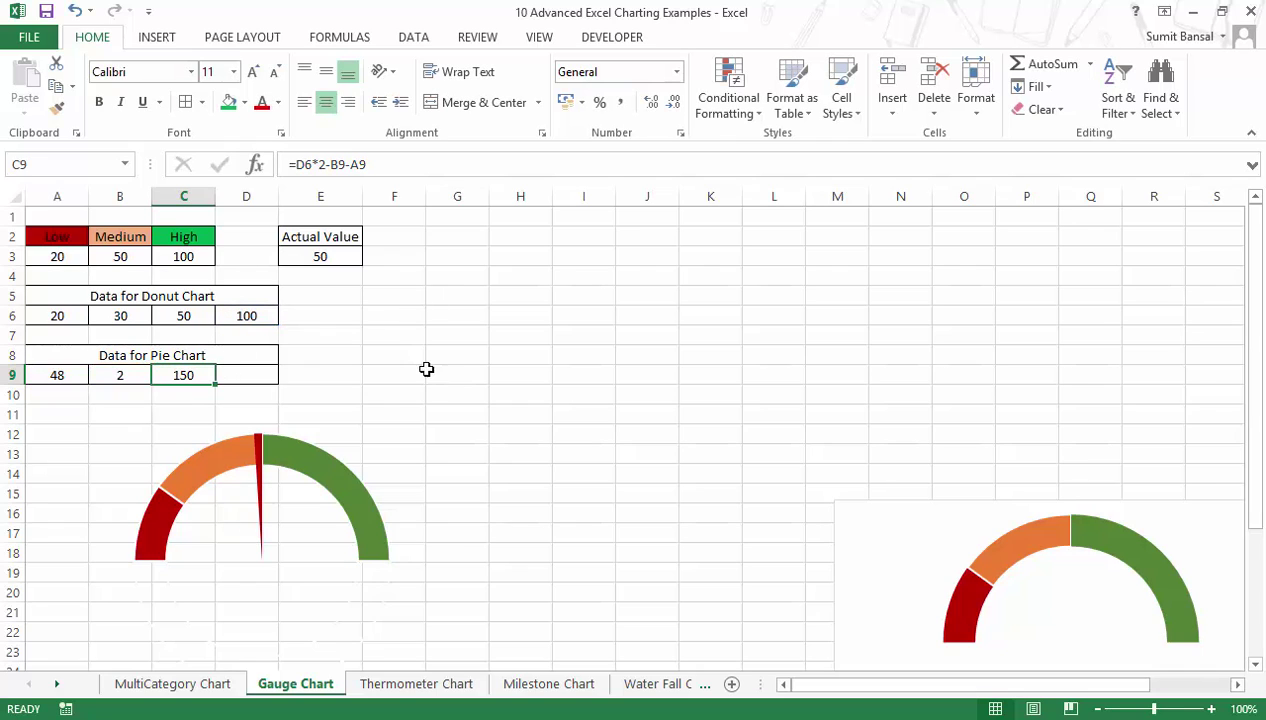
left_click_drag(62, 372, 183, 375)
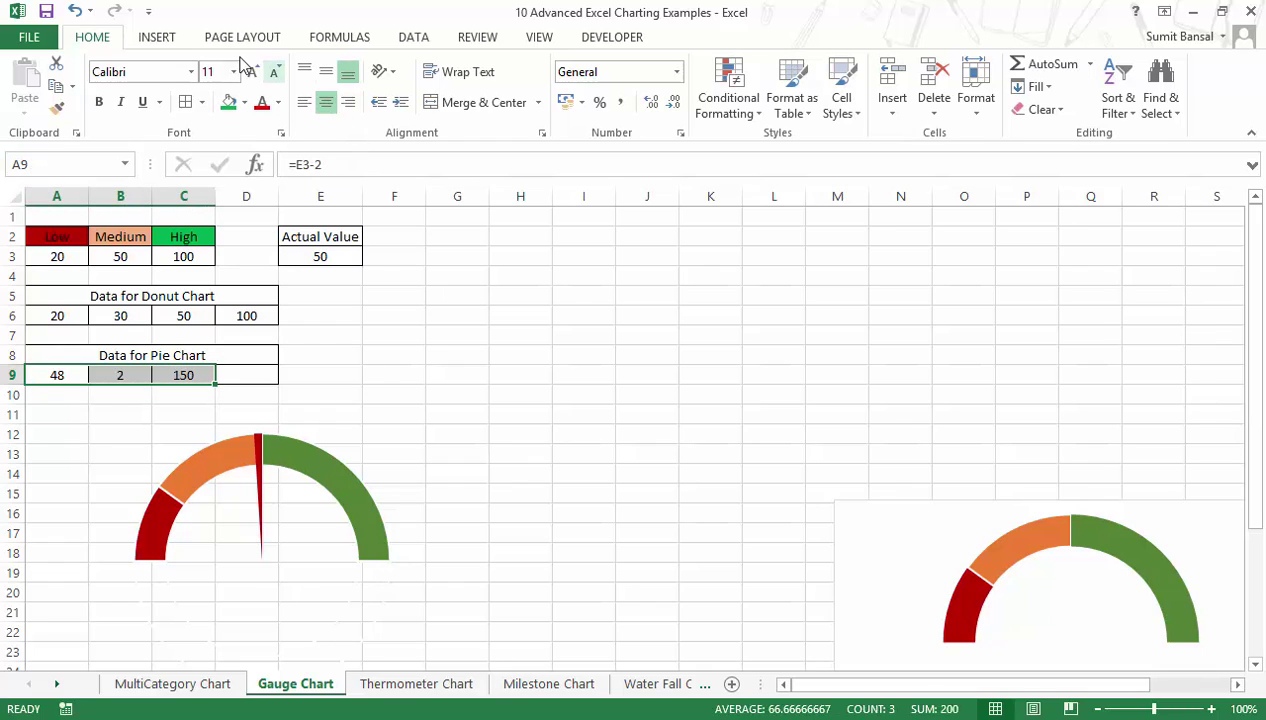
Step: Insert a 2-D pie chart of A9:C9, reposition it, and delete its title and legend
left_click(157, 37)
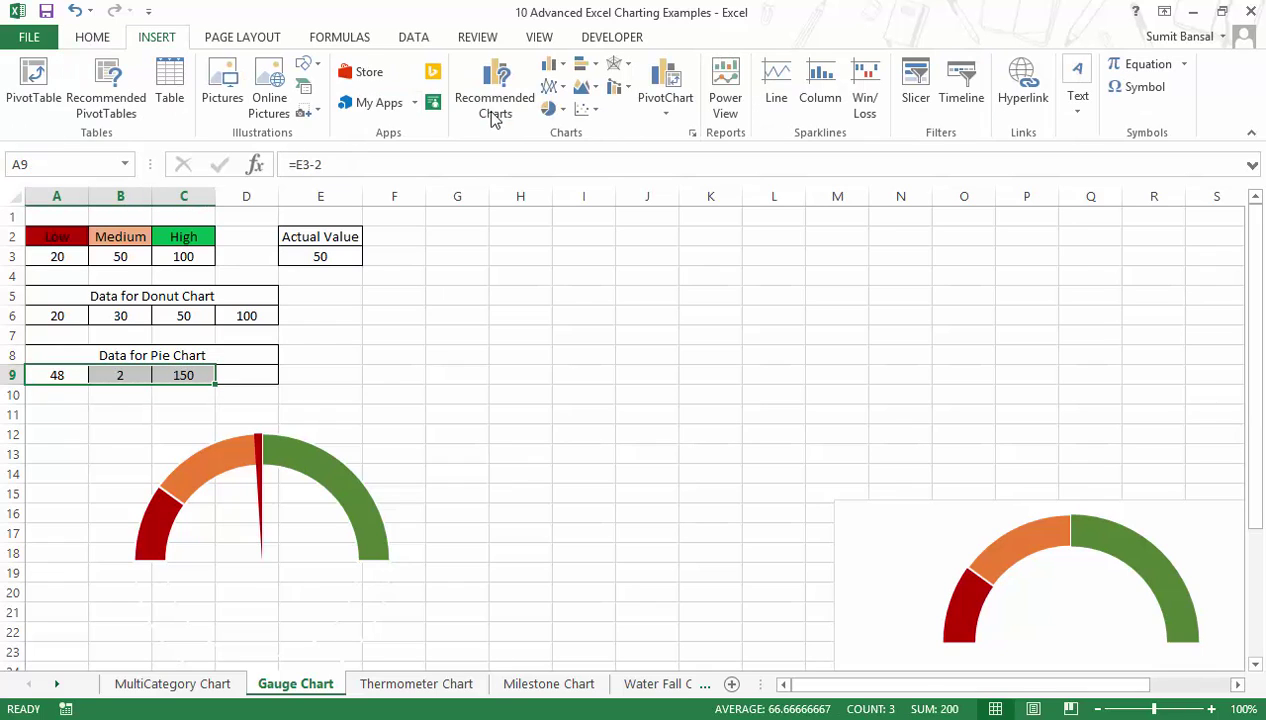
left_click(552, 110)
left_click(568, 173)
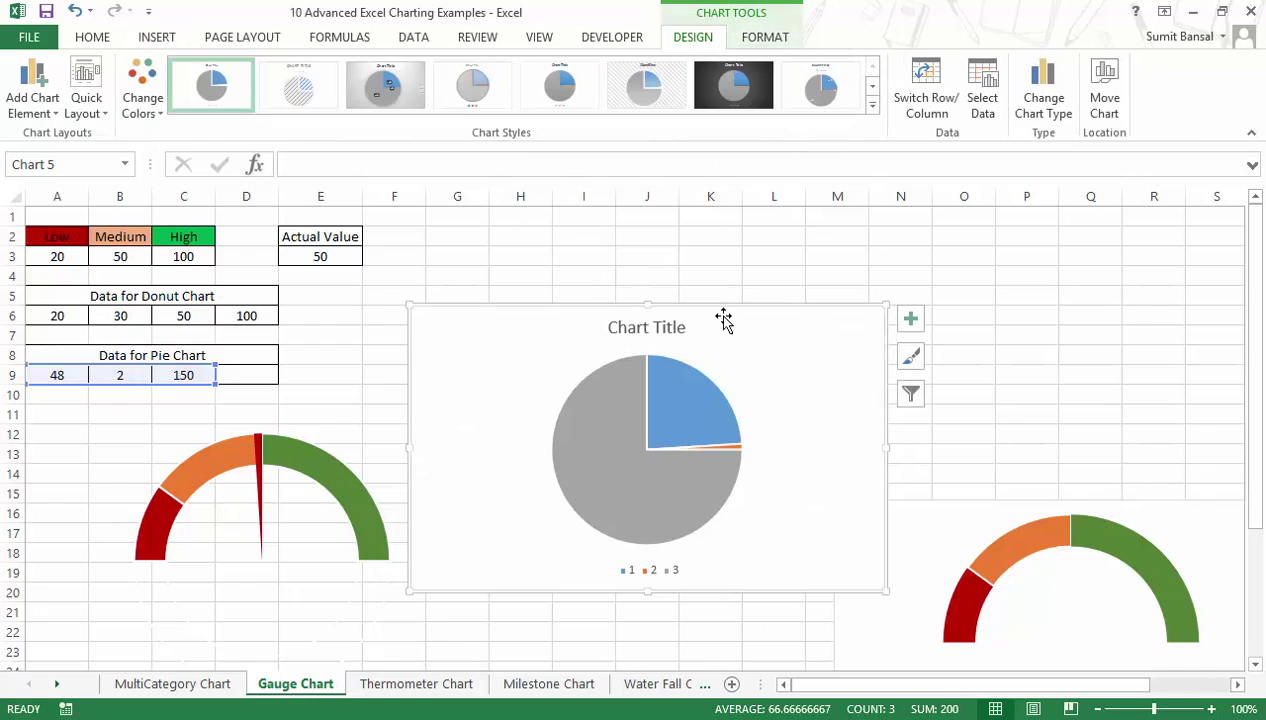
left_click_drag(726, 305, 760, 246)
left_click(689, 275)
key("Delete")
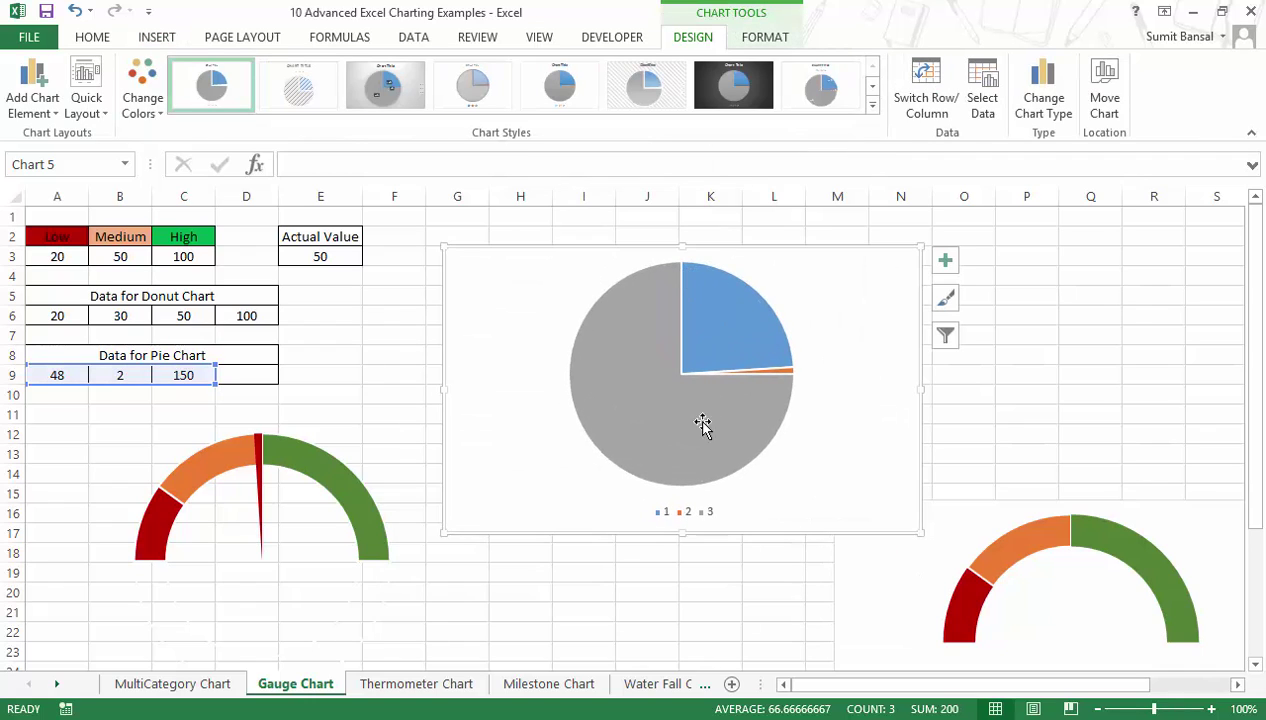
left_click(688, 508)
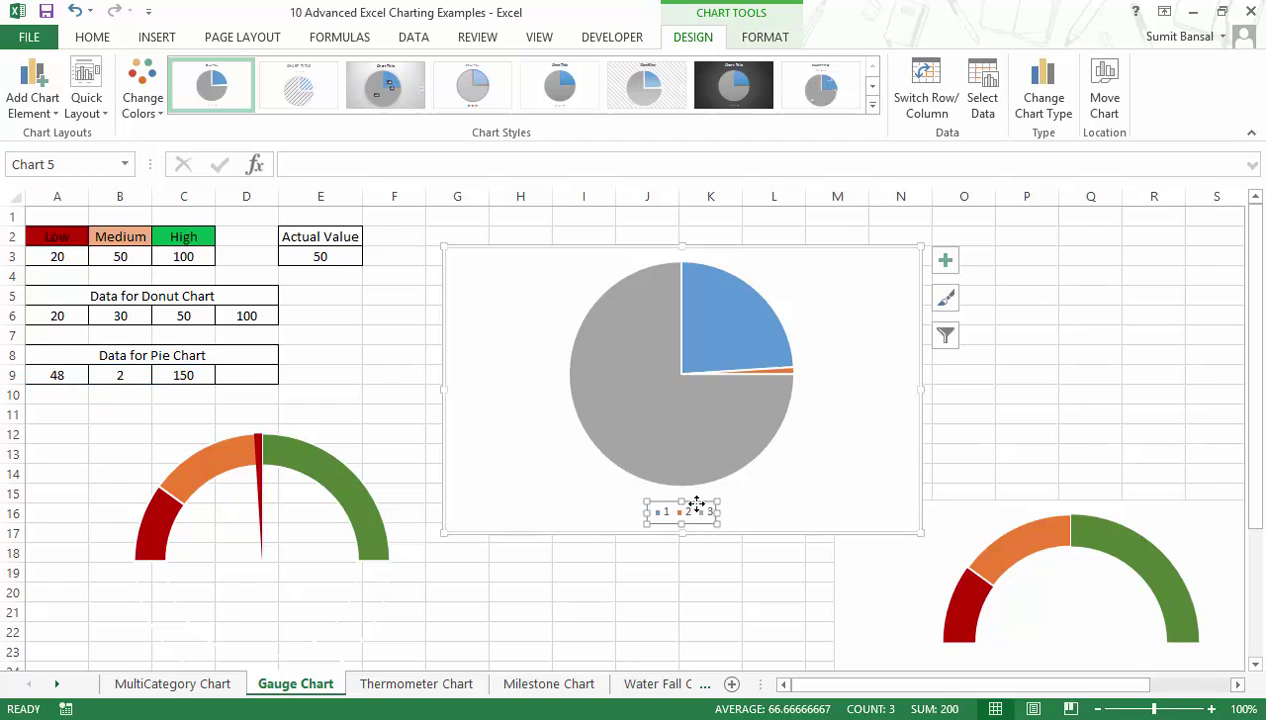
key("Delete")
Step: Set the pie series' angle of first slice to 270°, turning the blue 48 slice to the upper left
right_click(713, 448)
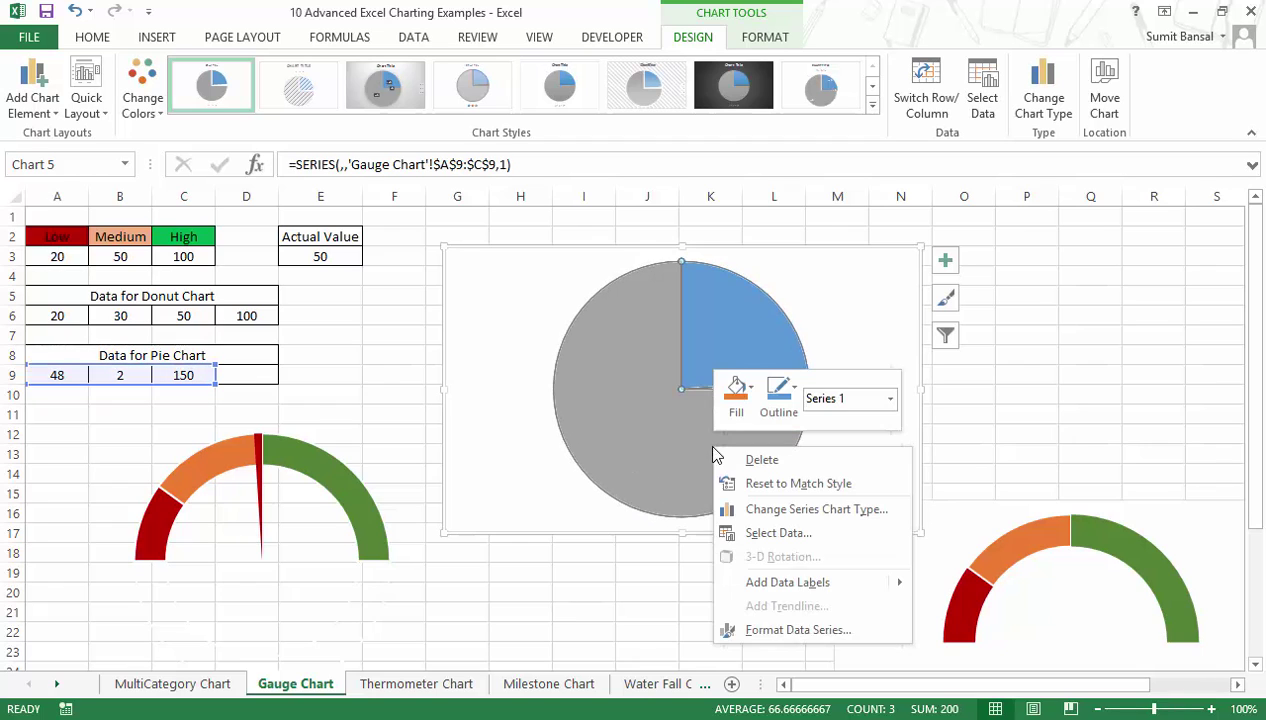
left_click(783, 630)
double_click(1173, 436)
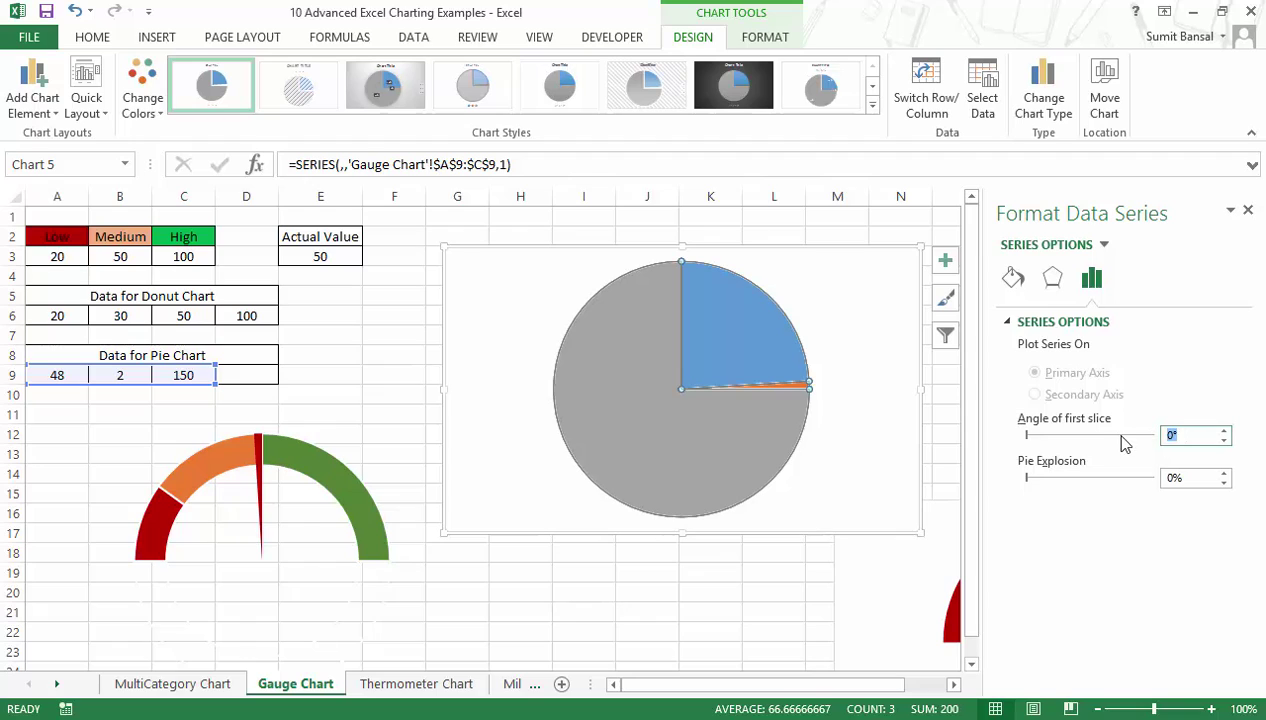
key("Return")
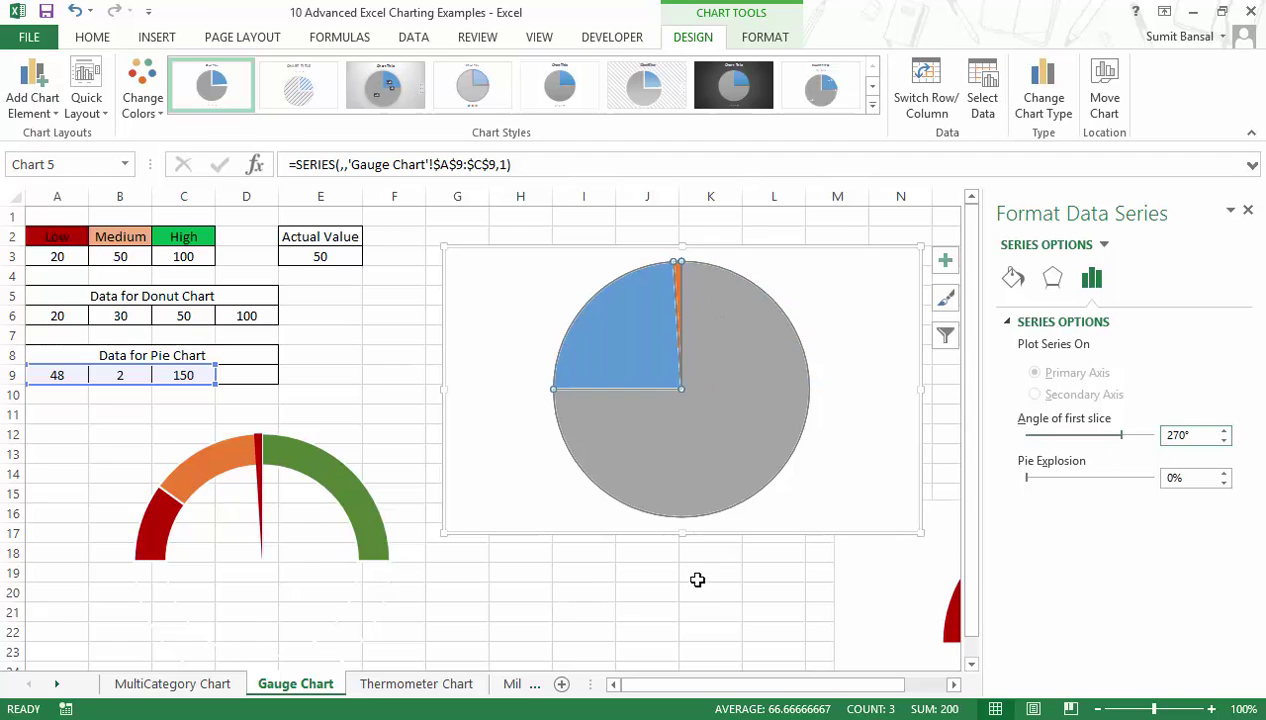
left_click(697, 576)
left_click(767, 416)
left_click(770, 416)
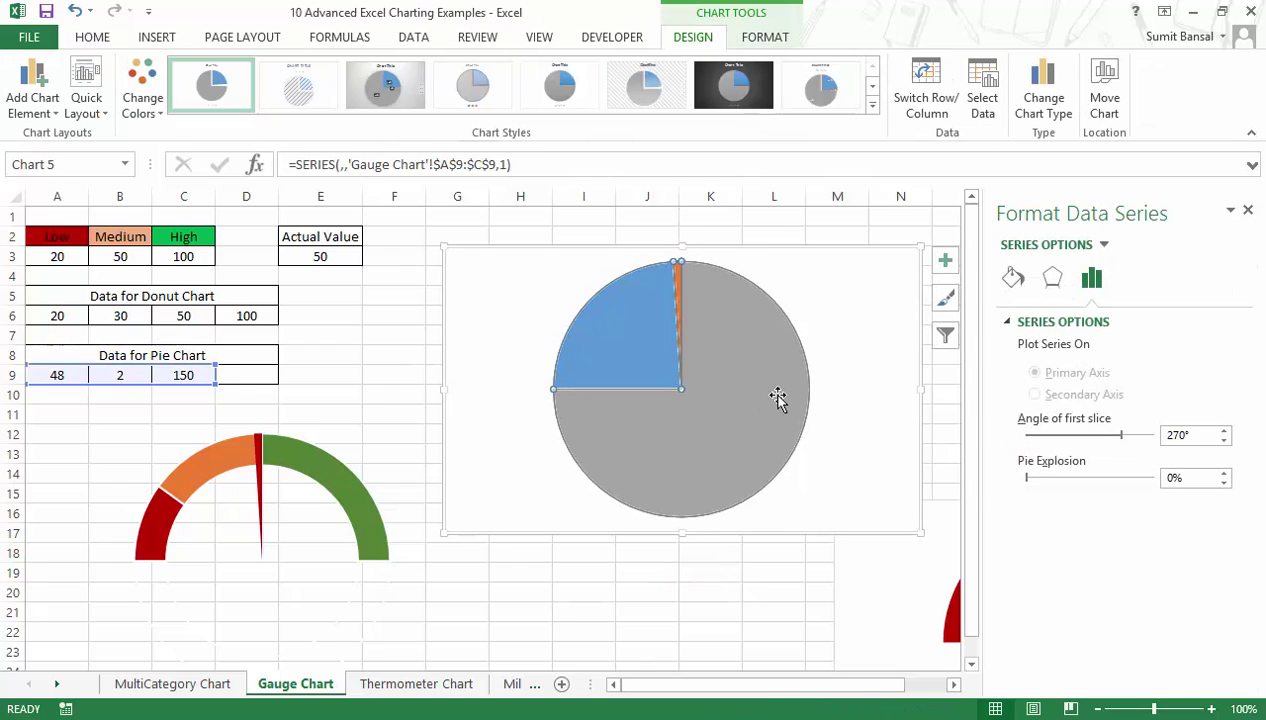
left_click(798, 399)
Step: Set the grey and blue slices to No fill and remove the blue slice's border
left_click(1013, 279)
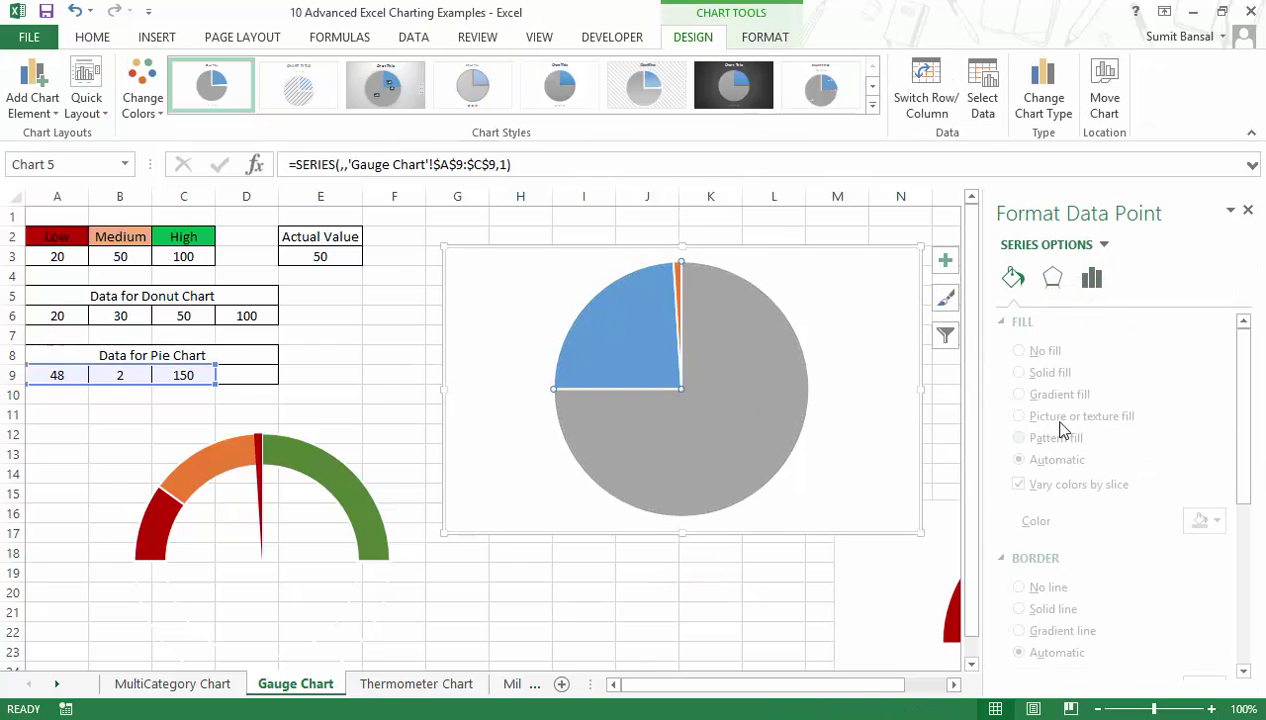
left_click(1025, 351)
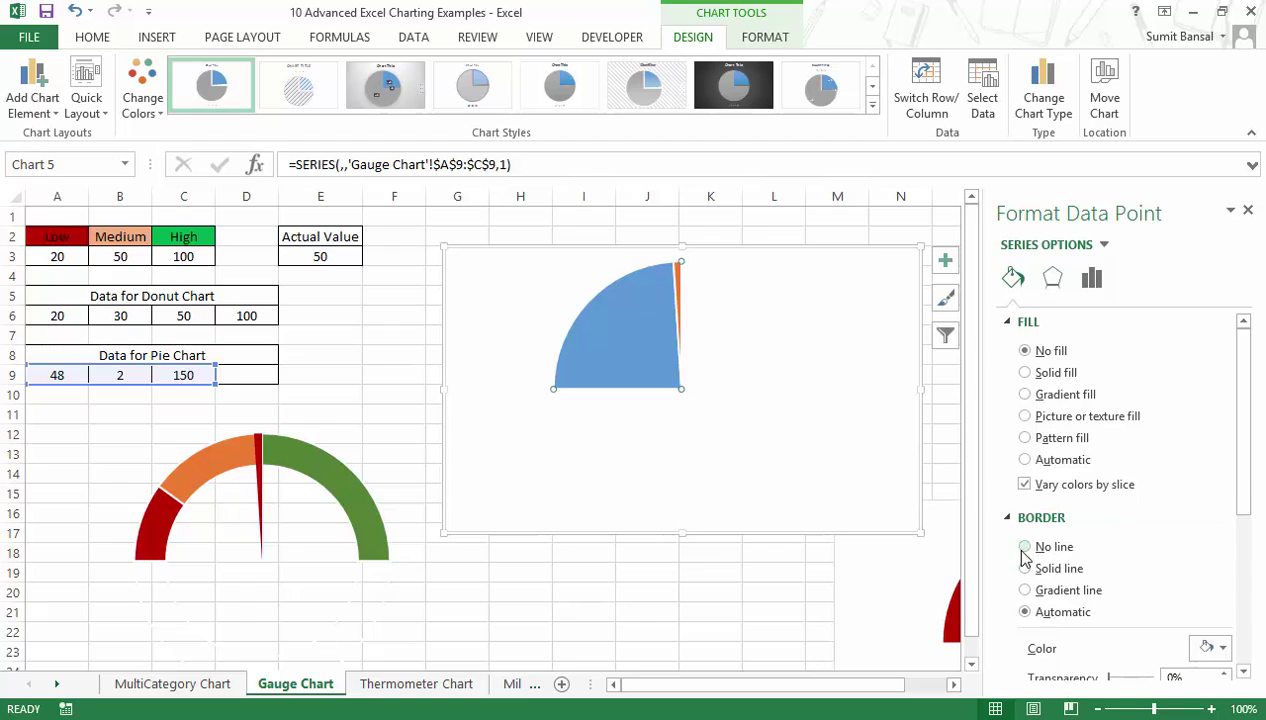
left_click(620, 335)
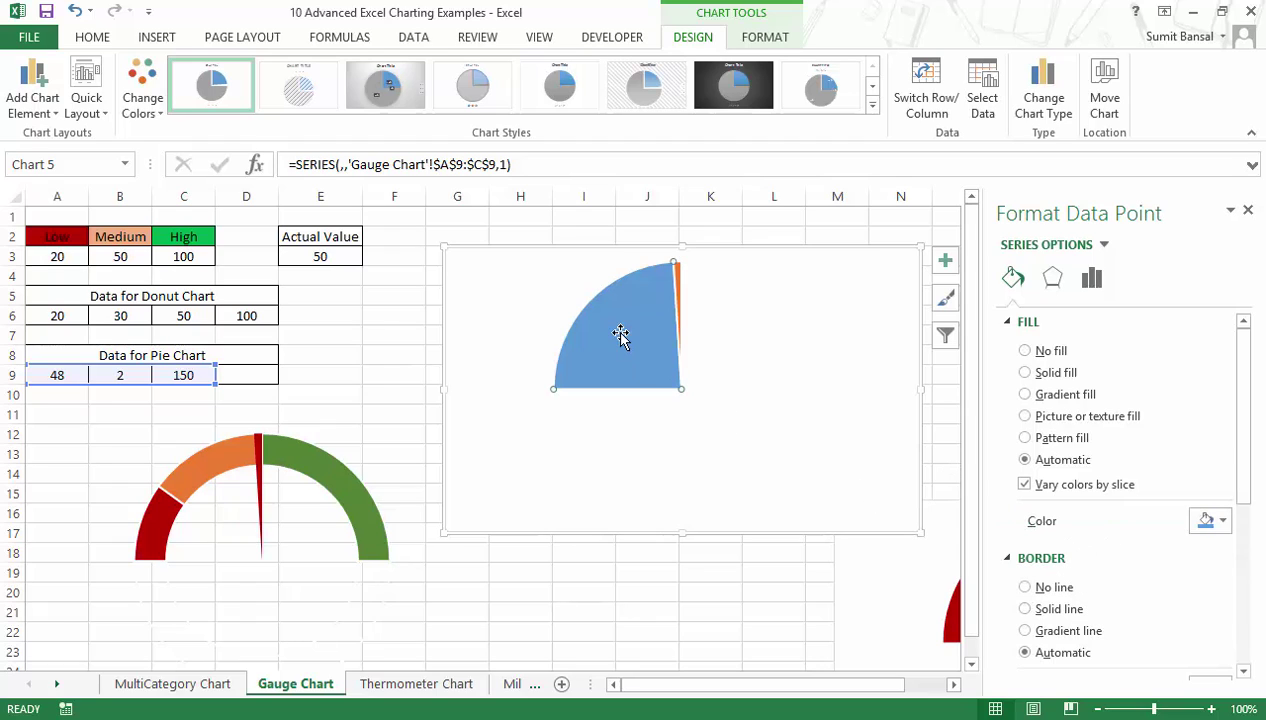
left_click(1025, 351)
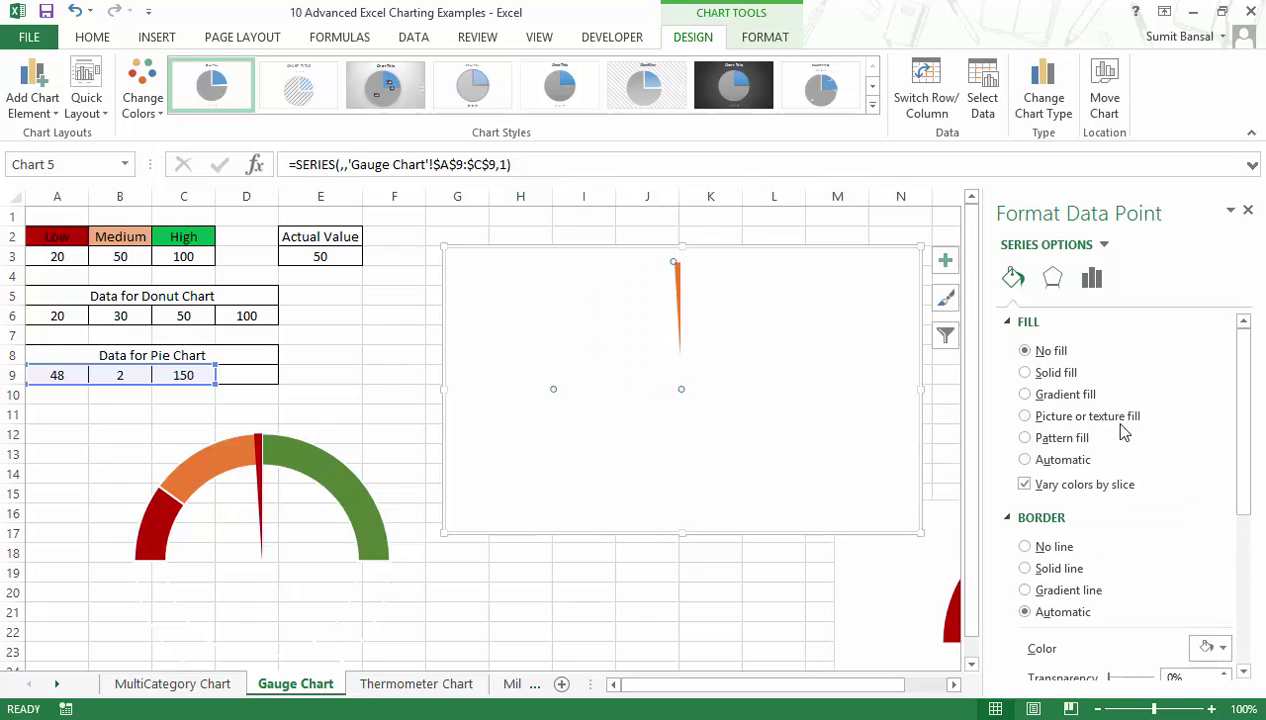
left_click(1025, 546)
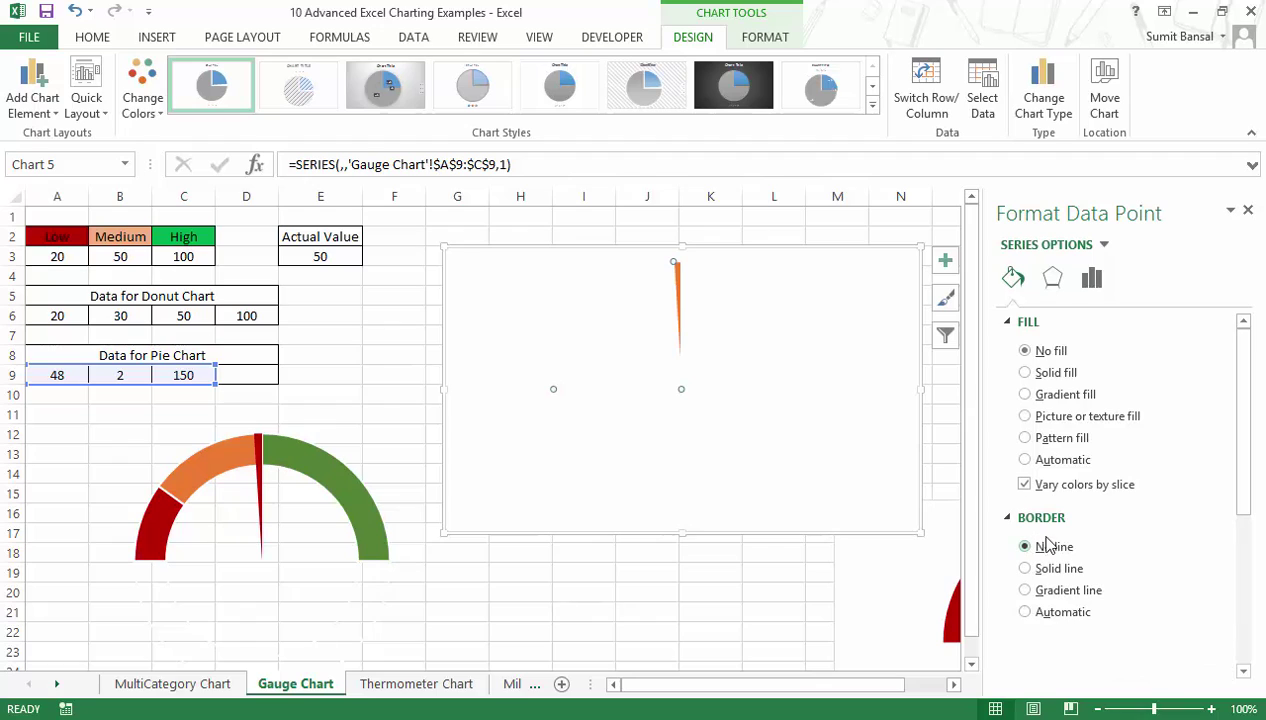
Step: Give the orange needle slice No line so it has no border
left_click(677, 271)
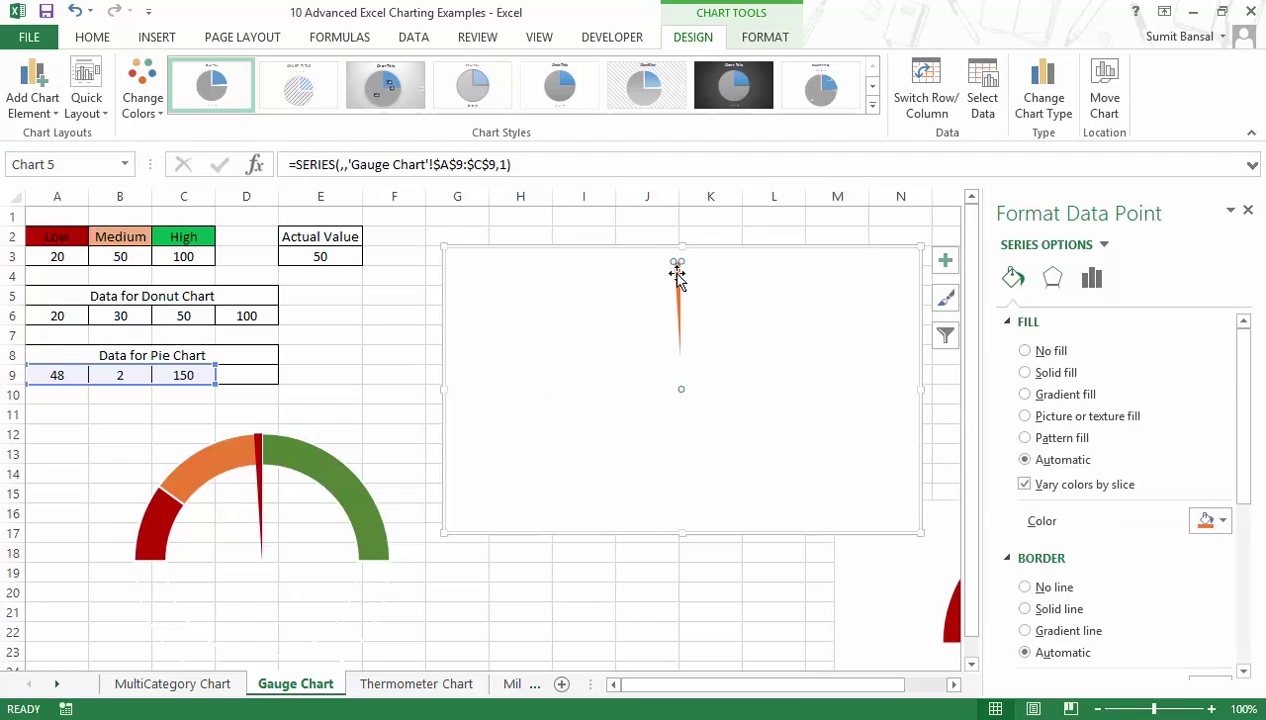
left_click(1027, 589)
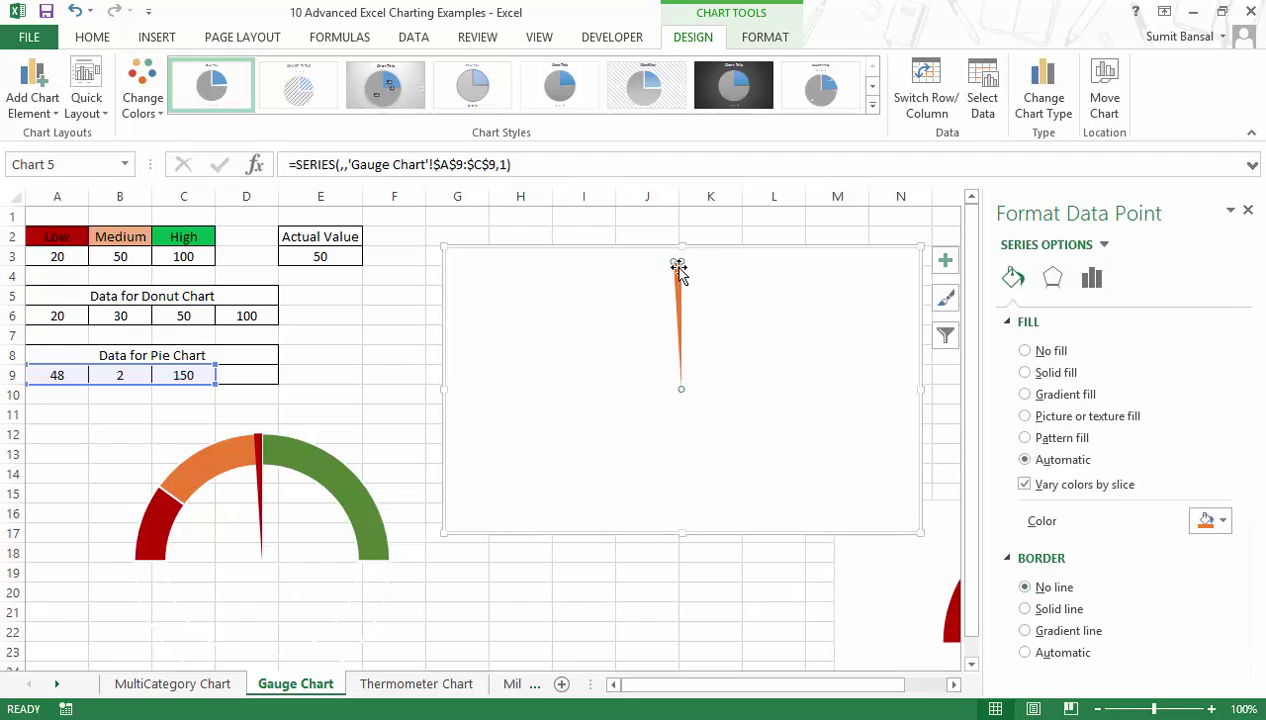
left_click(1248, 210)
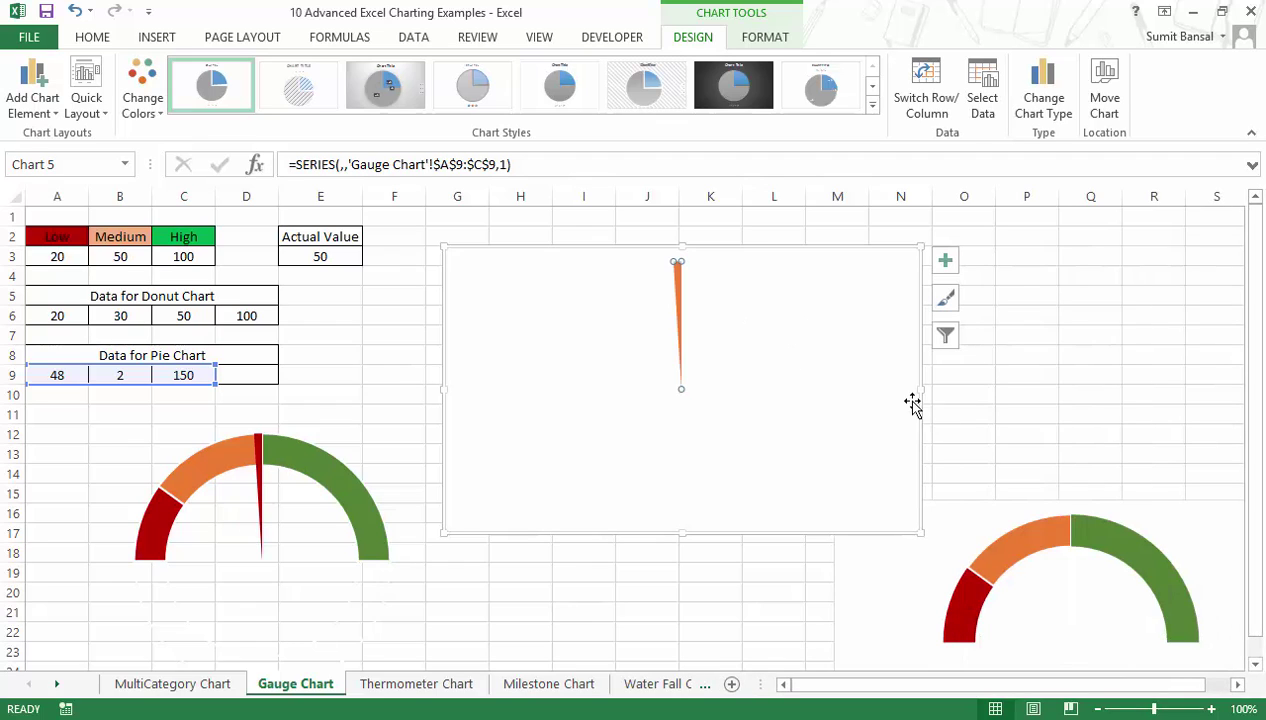
Step: Move the needle chart down onto the gauge and align both charts' tops
left_click_drag(830, 252, 893, 328)
left_click(1051, 506)
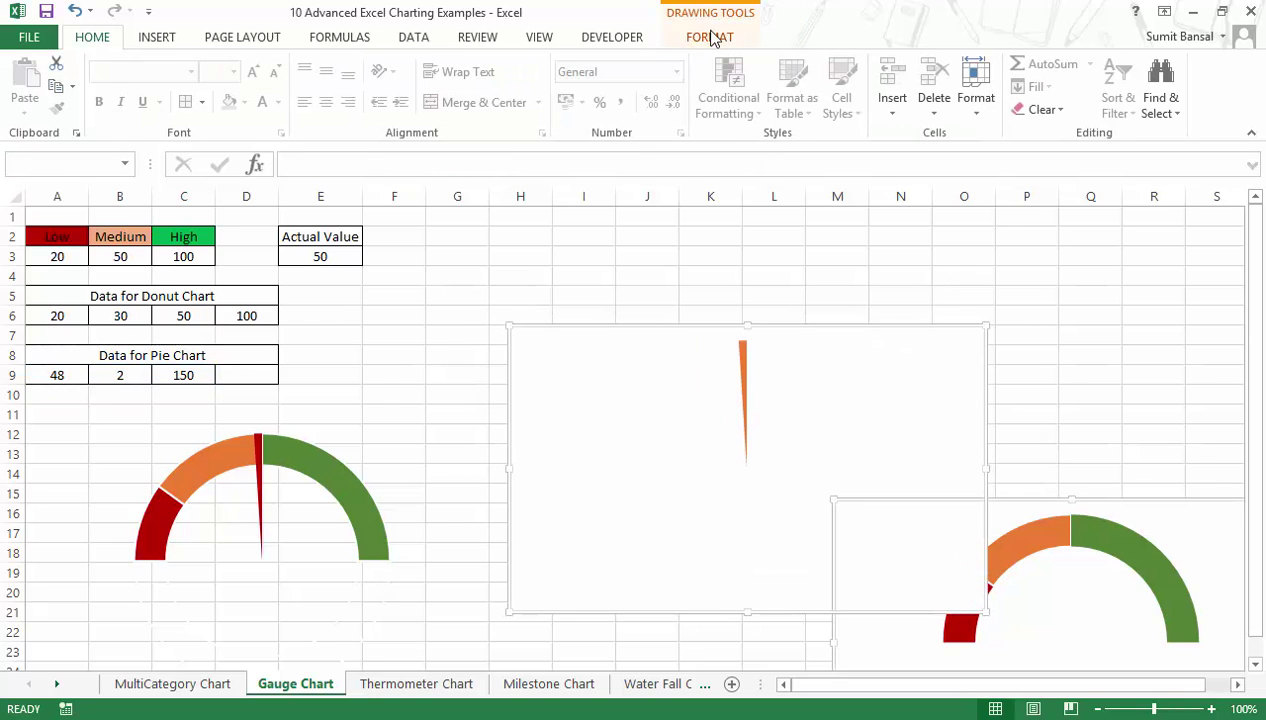
left_click(709, 37)
left_click(999, 64)
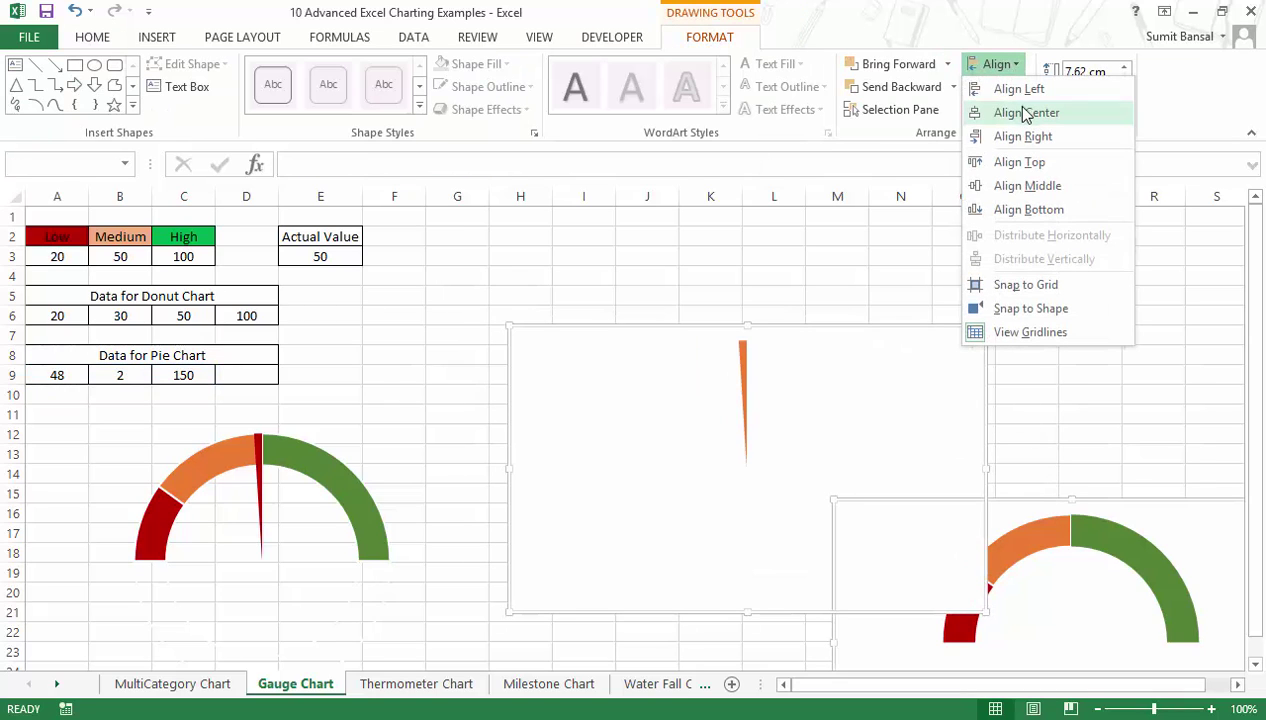
left_click(1019, 161)
Step: Align the two charts on their left edges, then reselect the needle pie chart
left_click(1000, 66)
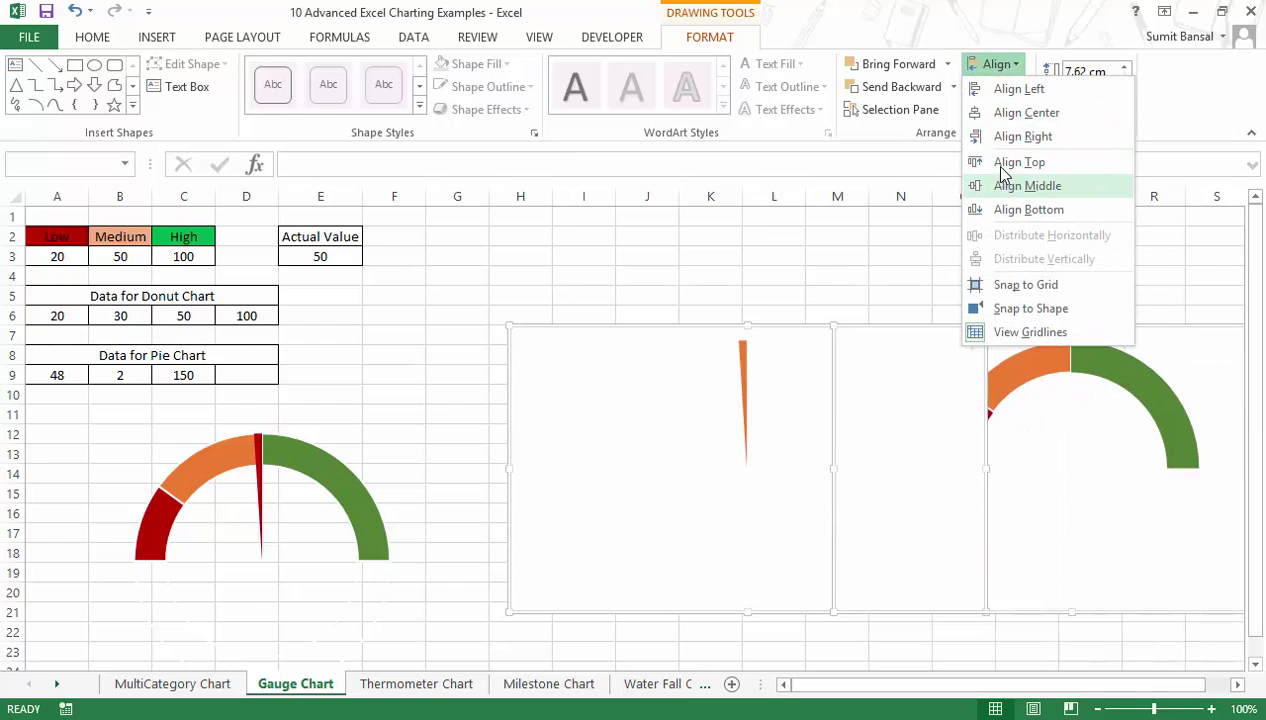
left_click(1012, 88)
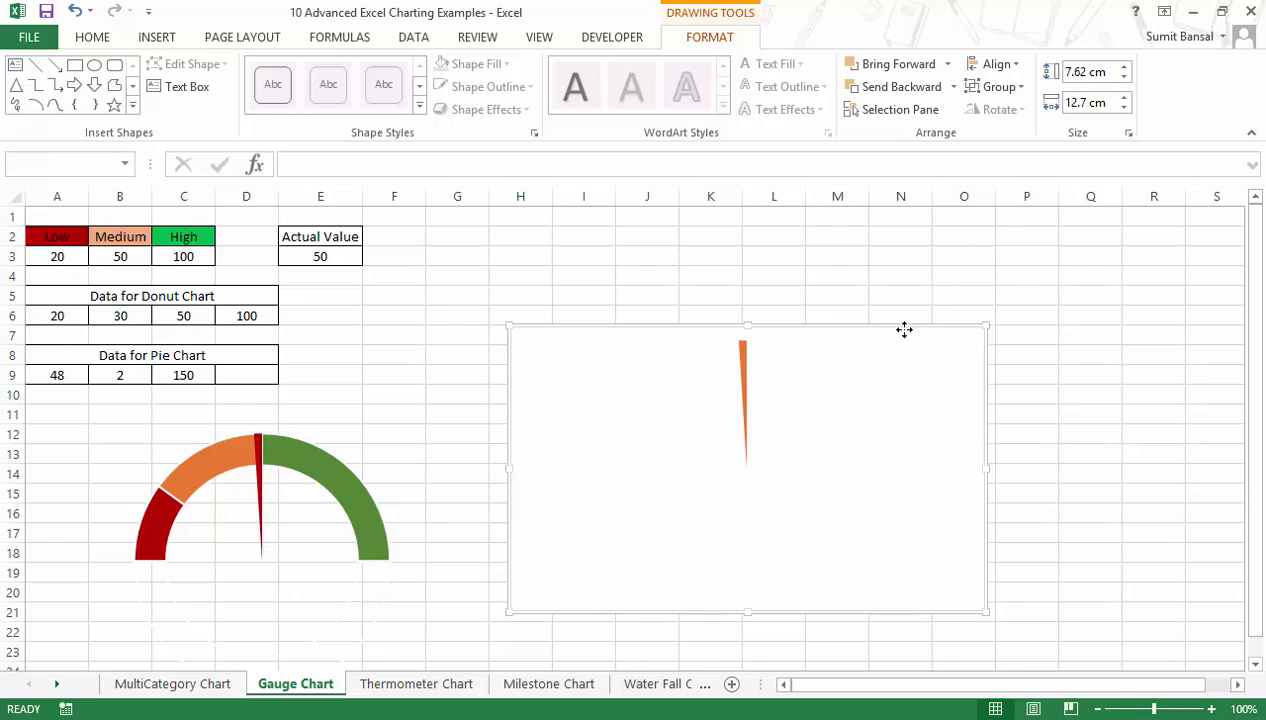
left_click(966, 274)
left_click(868, 338)
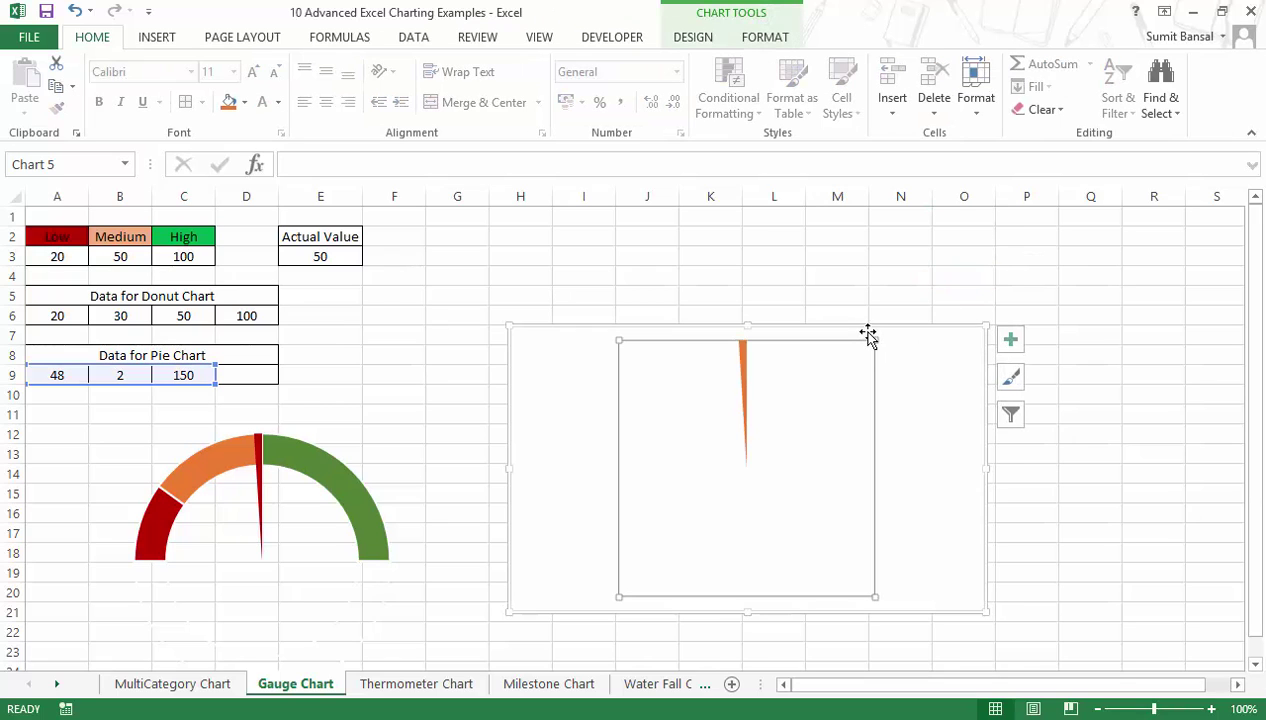
Step: Set the donut chart area to No fill and No line, and remove the needle chart's border
right_click(869, 326)
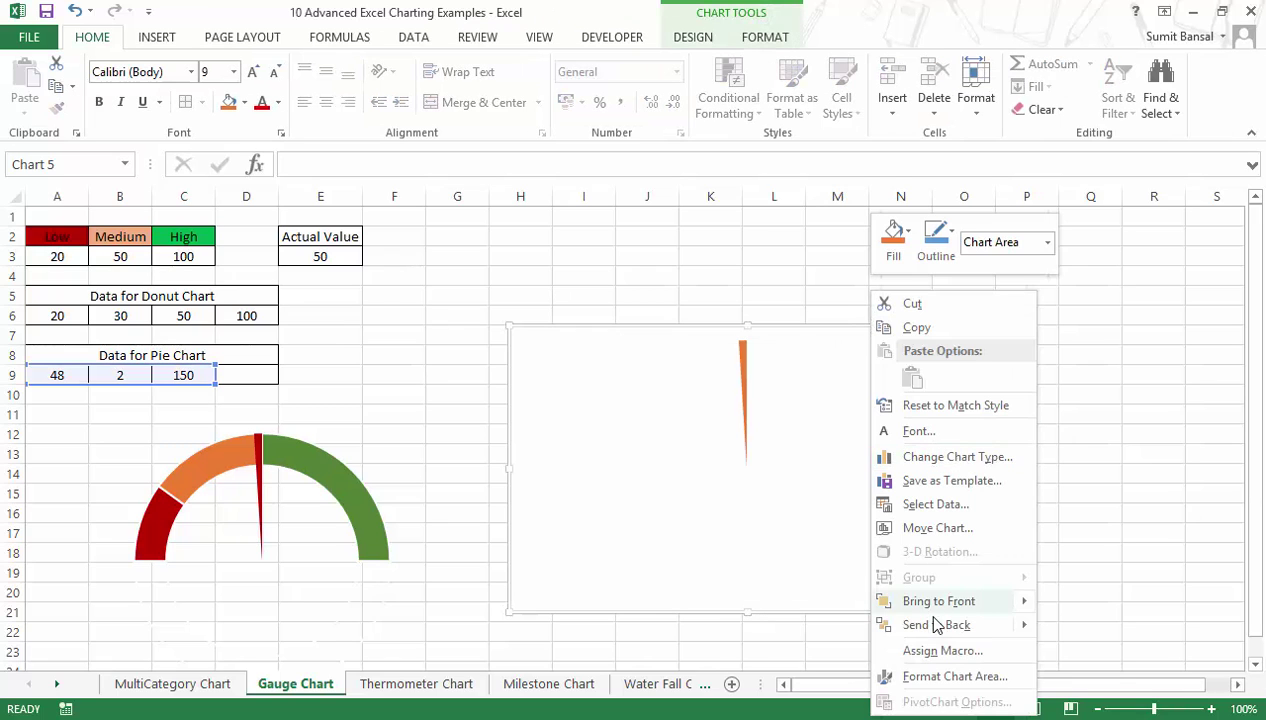
left_click(939, 677)
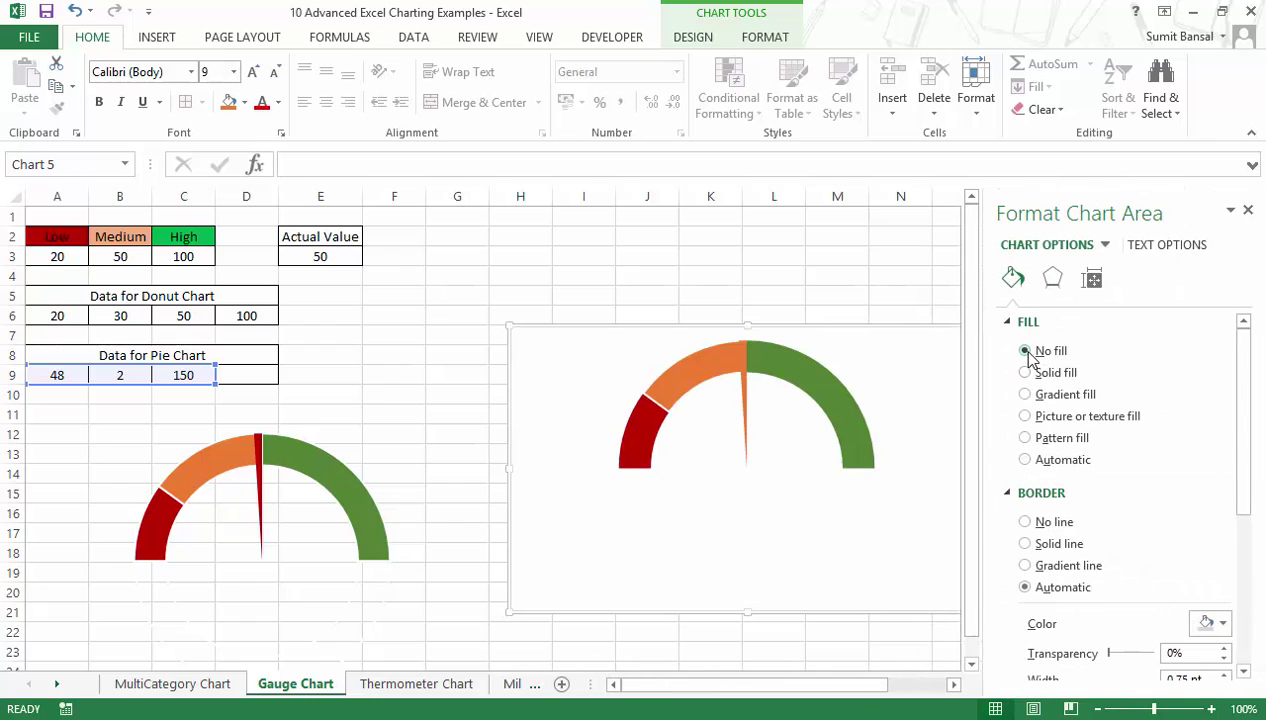
left_click(823, 372)
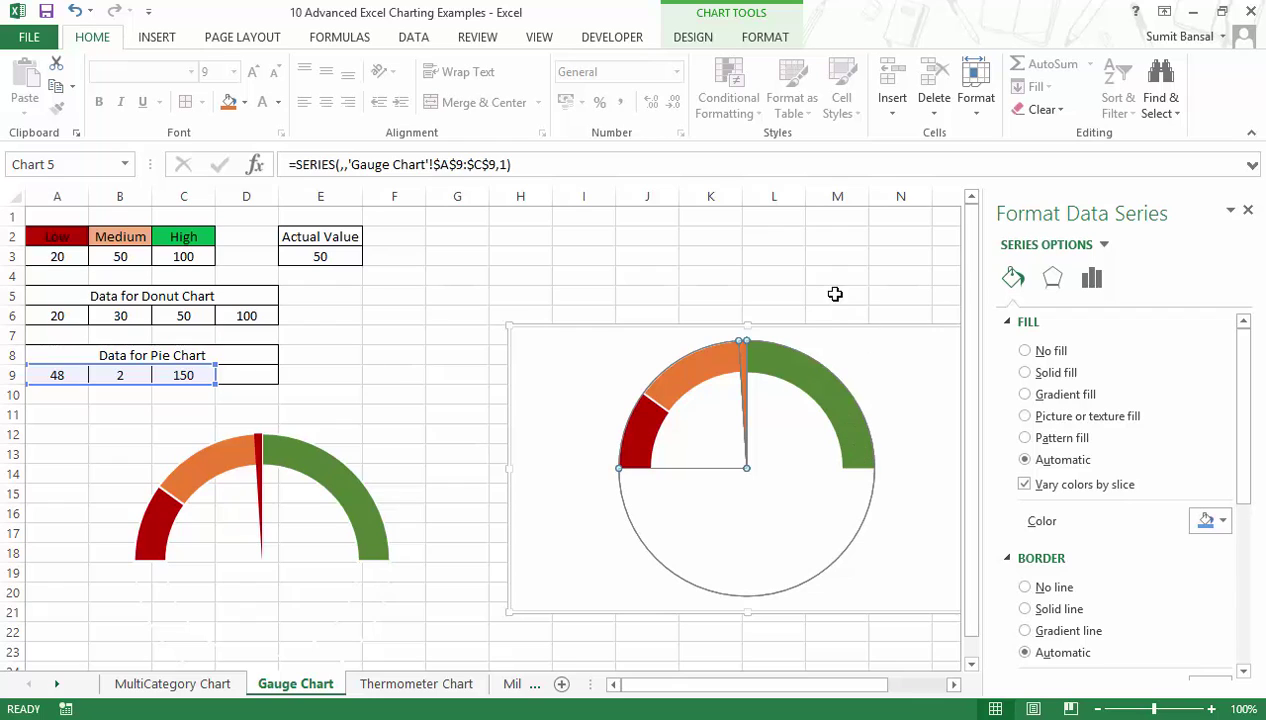
left_click(839, 299)
left_click(834, 331)
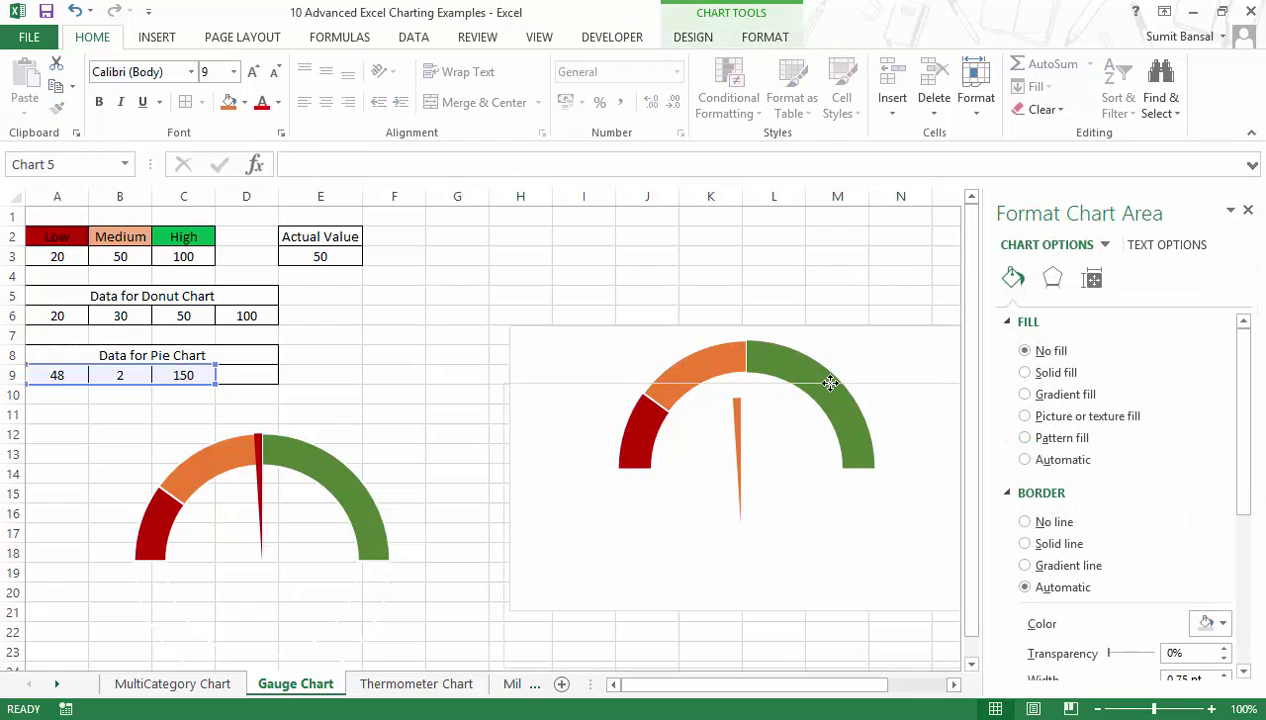
left_click(845, 331)
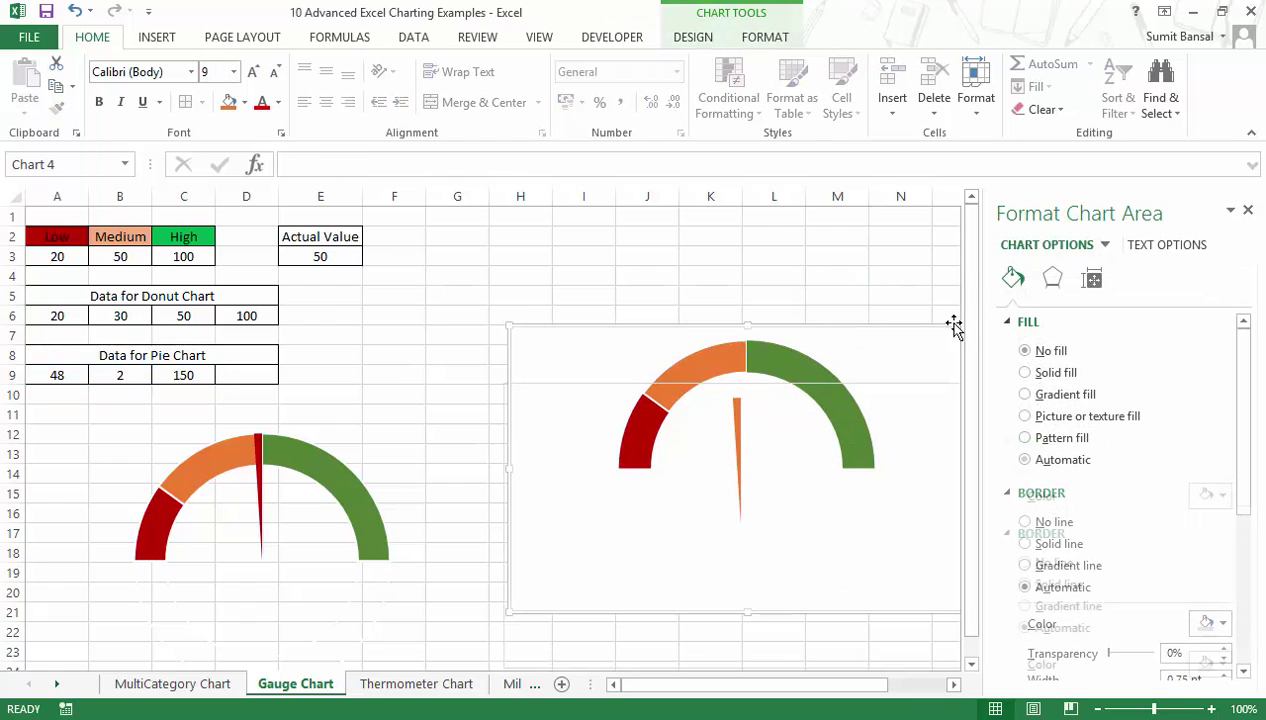
left_click(1025, 351)
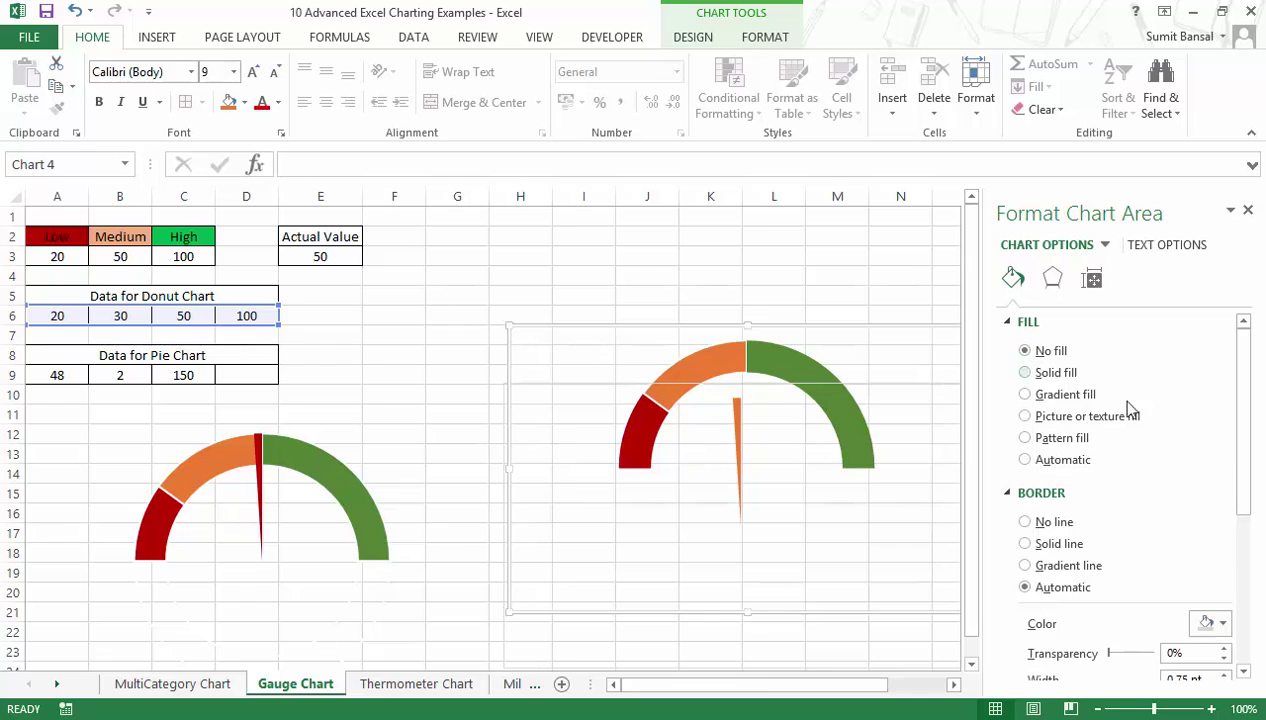
left_click(1025, 522)
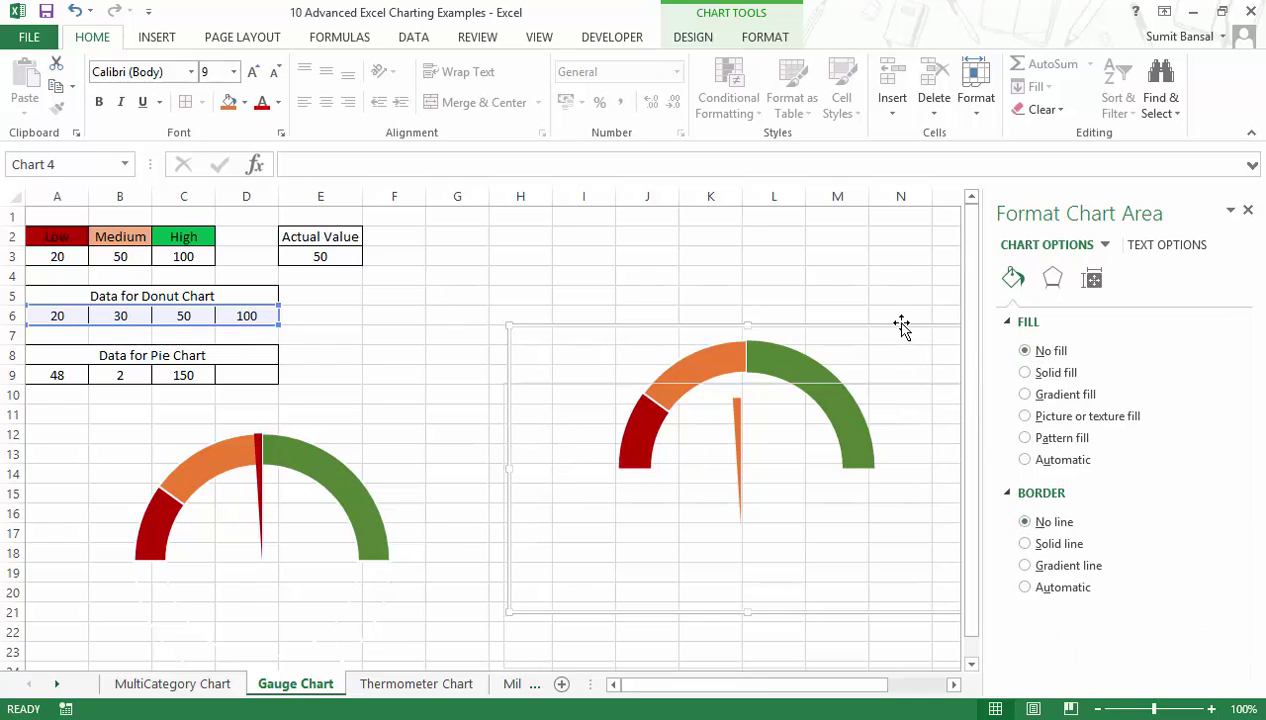
left_click(541, 387)
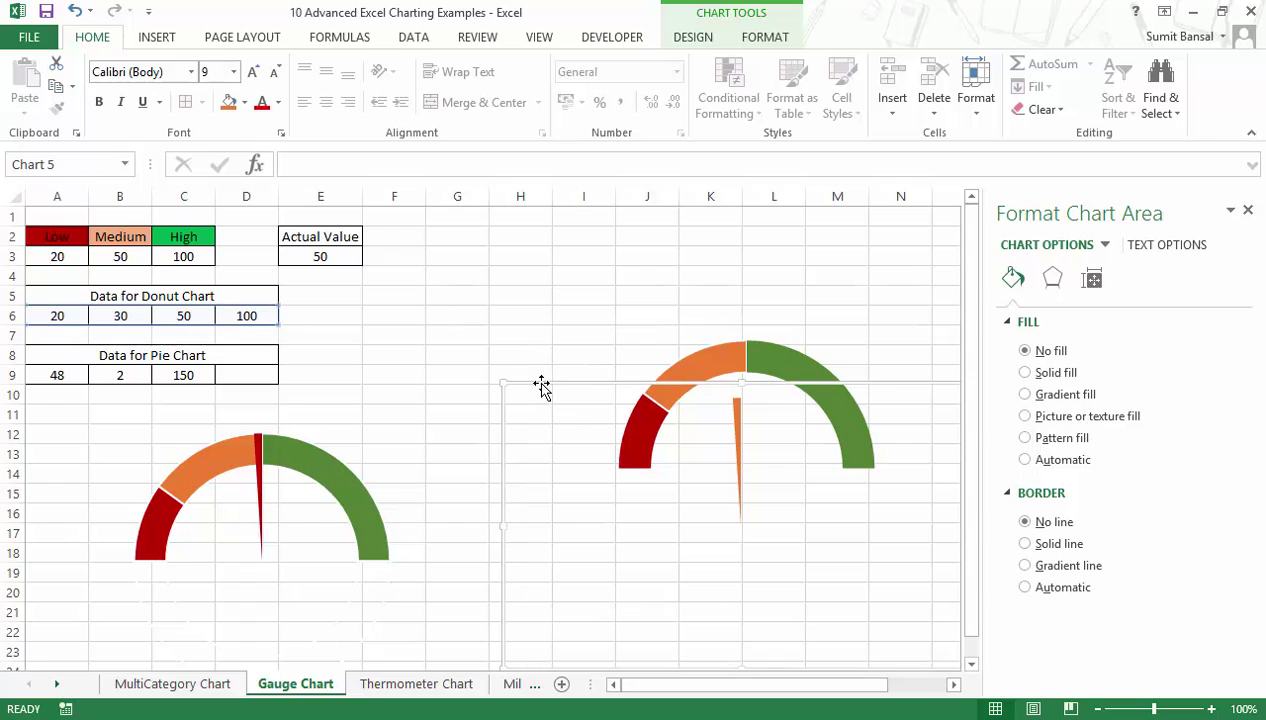
left_click(1035, 522)
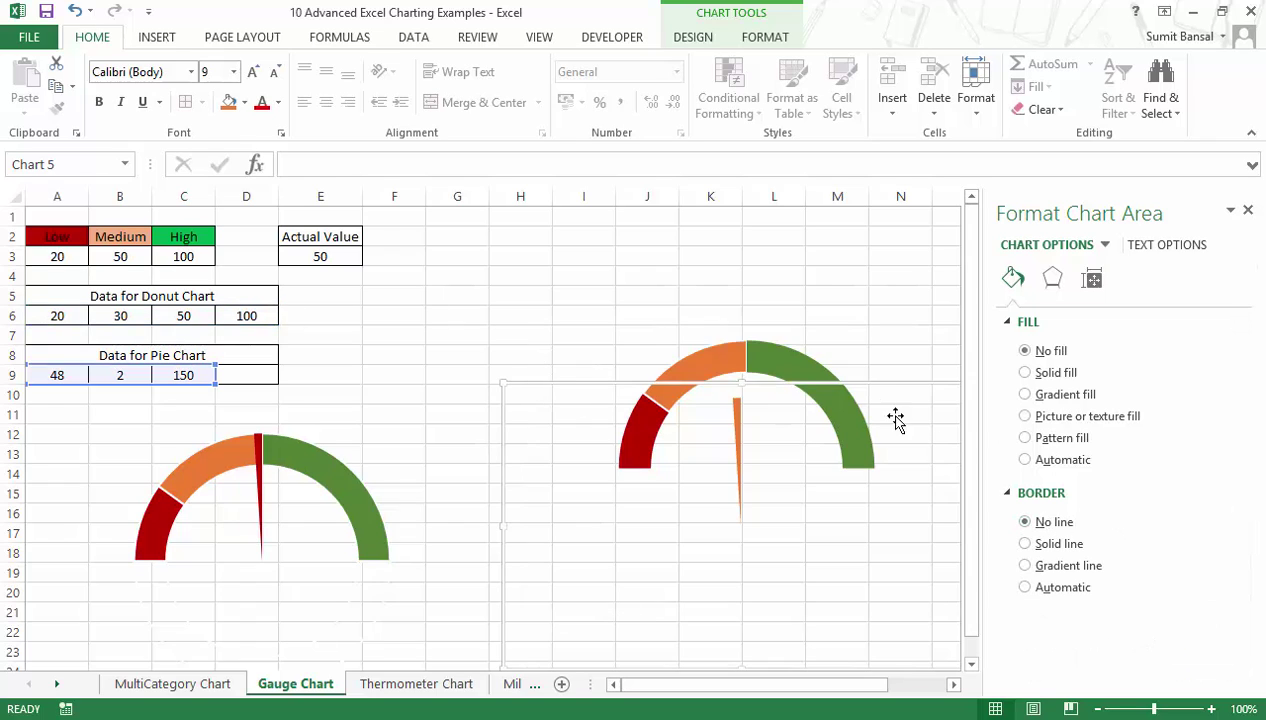
Step: Align Center and Align Left both charts so the needle sits over the donut
left_click(855, 338)
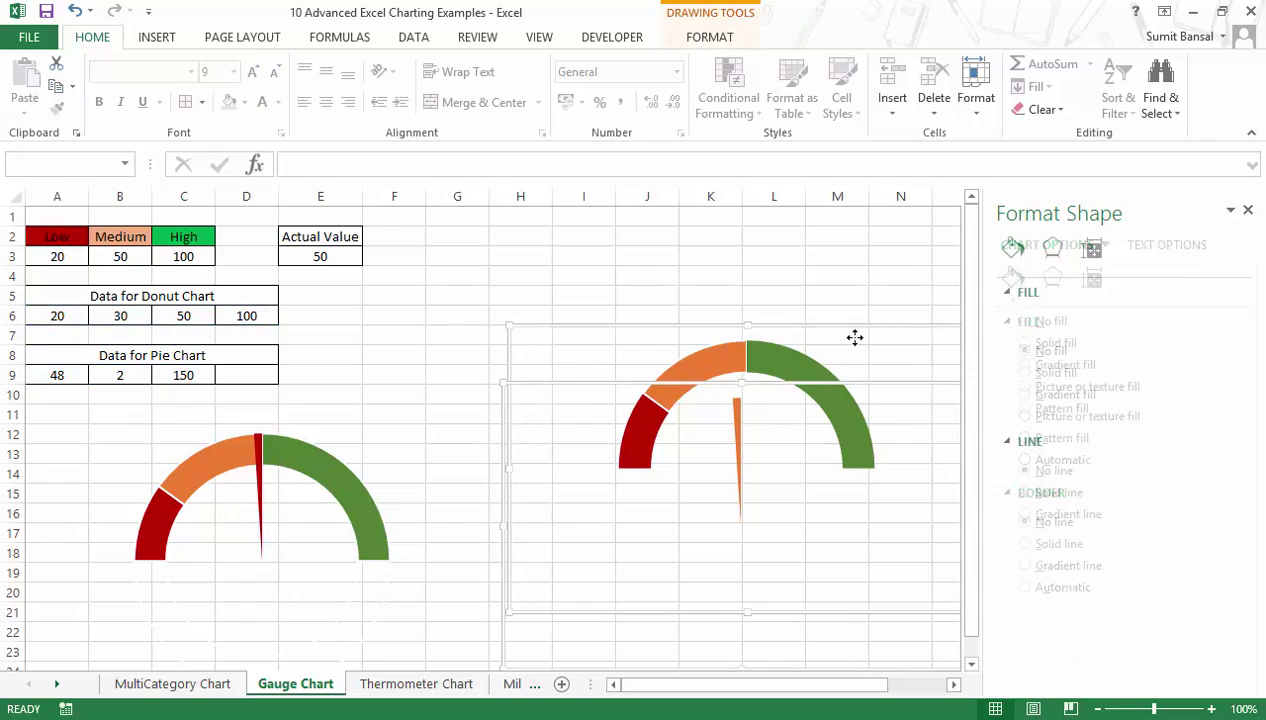
left_click(1247, 210)
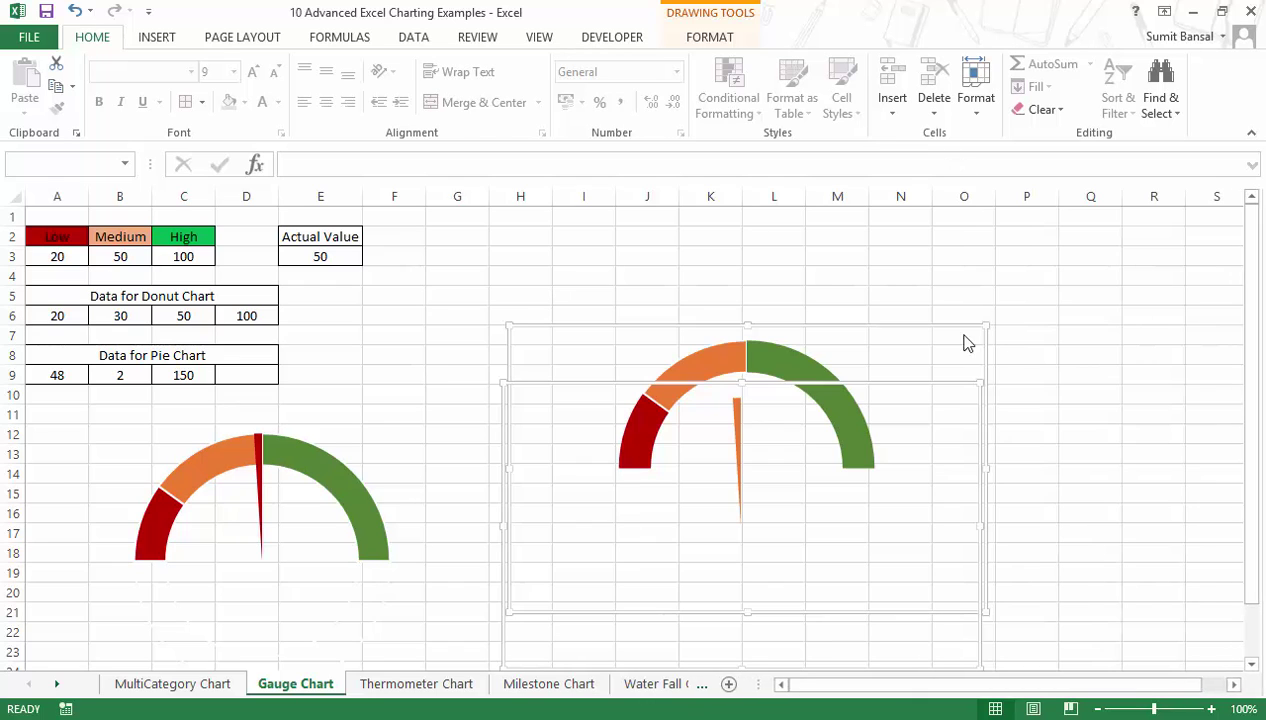
left_click(705, 40)
left_click(995, 64)
left_click(1016, 113)
left_click(995, 64)
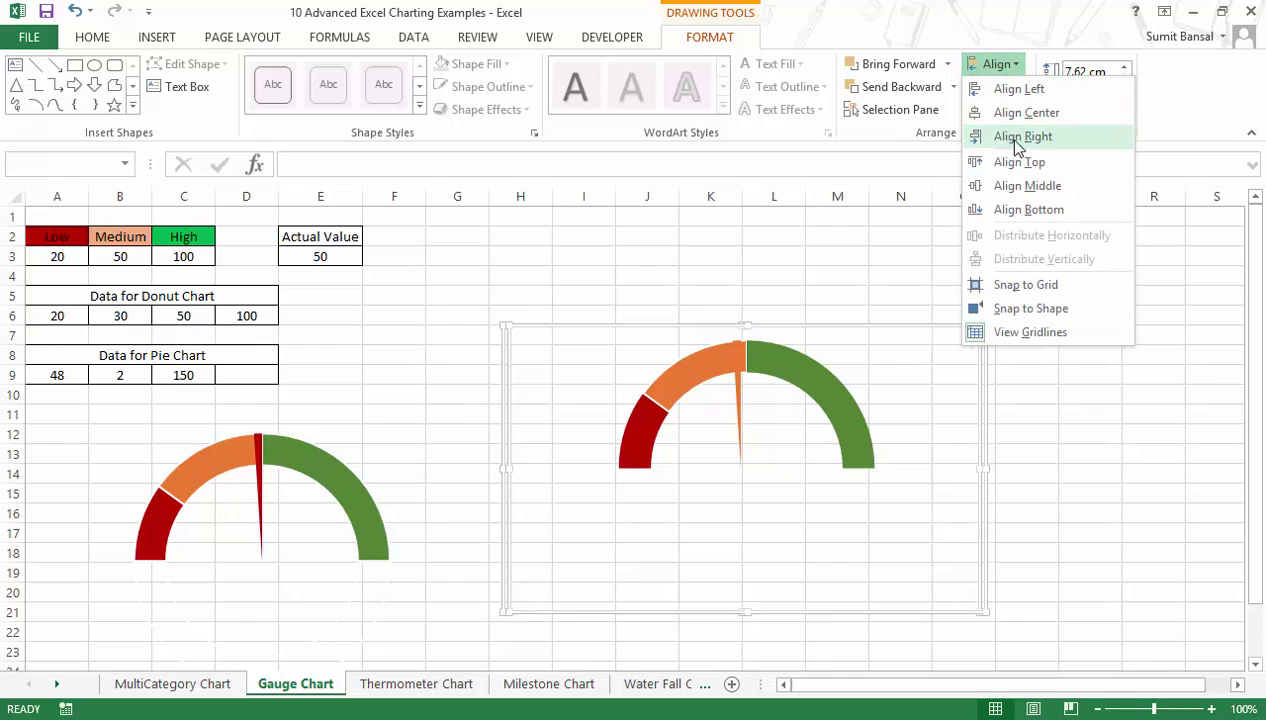
left_click(985, 89)
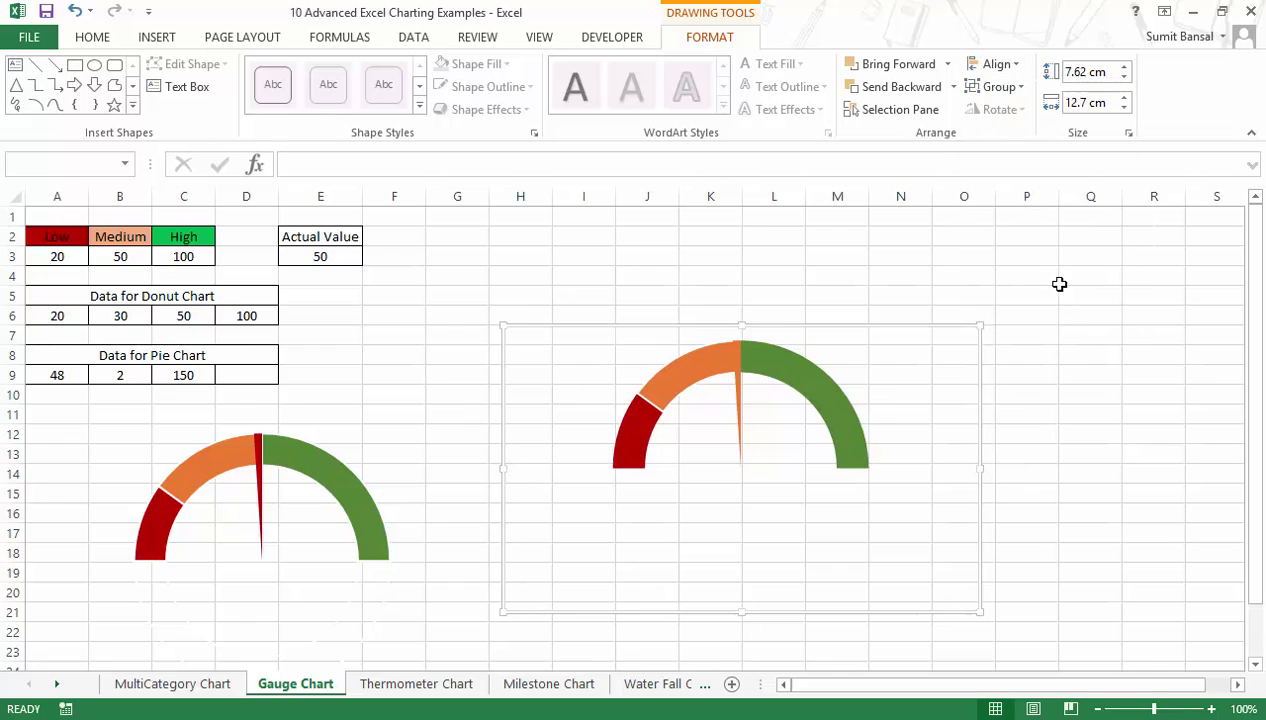
left_click(1065, 406)
Step: Check the overlay by selecting the needle pie series and its needle slice
left_click(776, 363)
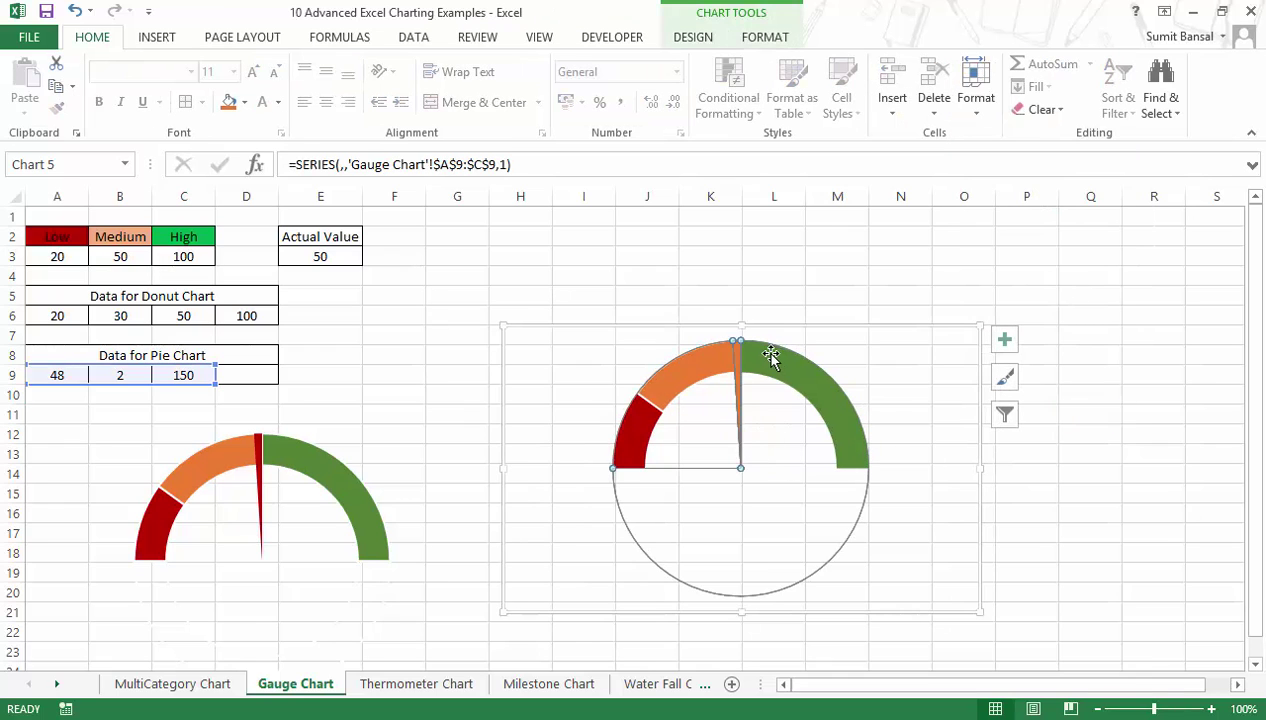
left_click(1114, 462)
left_click(330, 256)
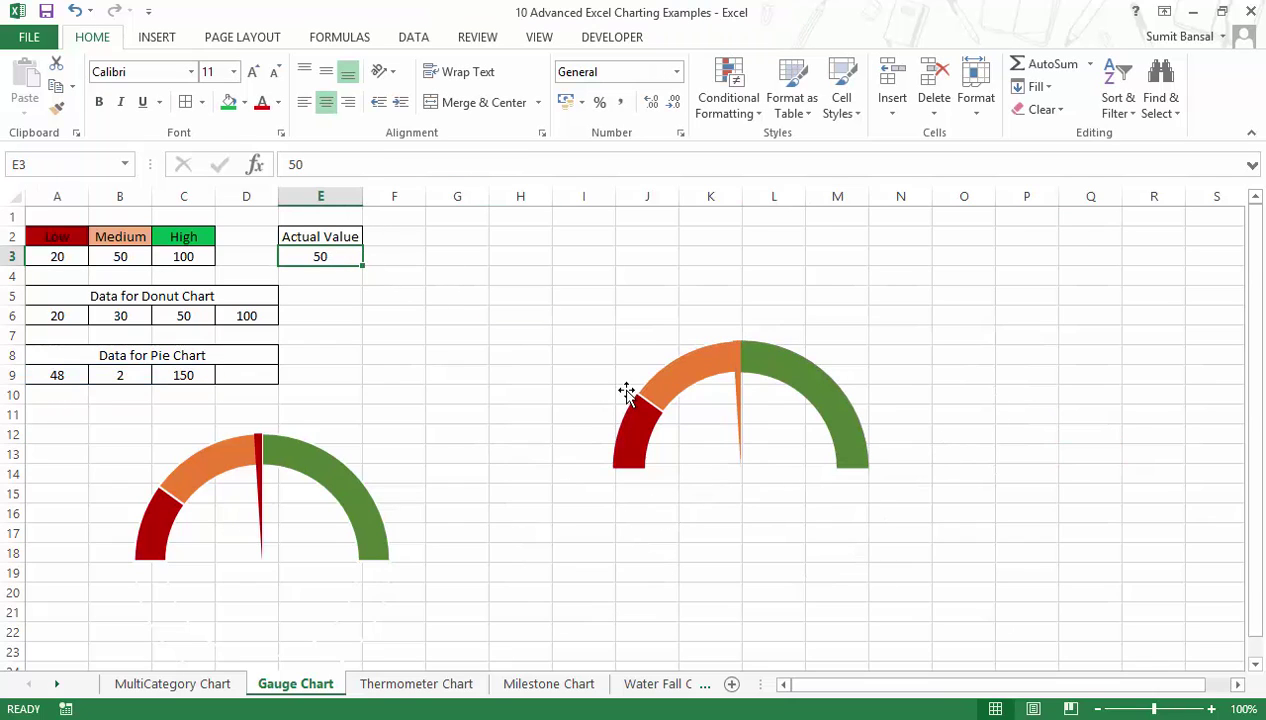
left_click(740, 396)
right_click(741, 396)
left_click(740, 378)
left_click(740, 380)
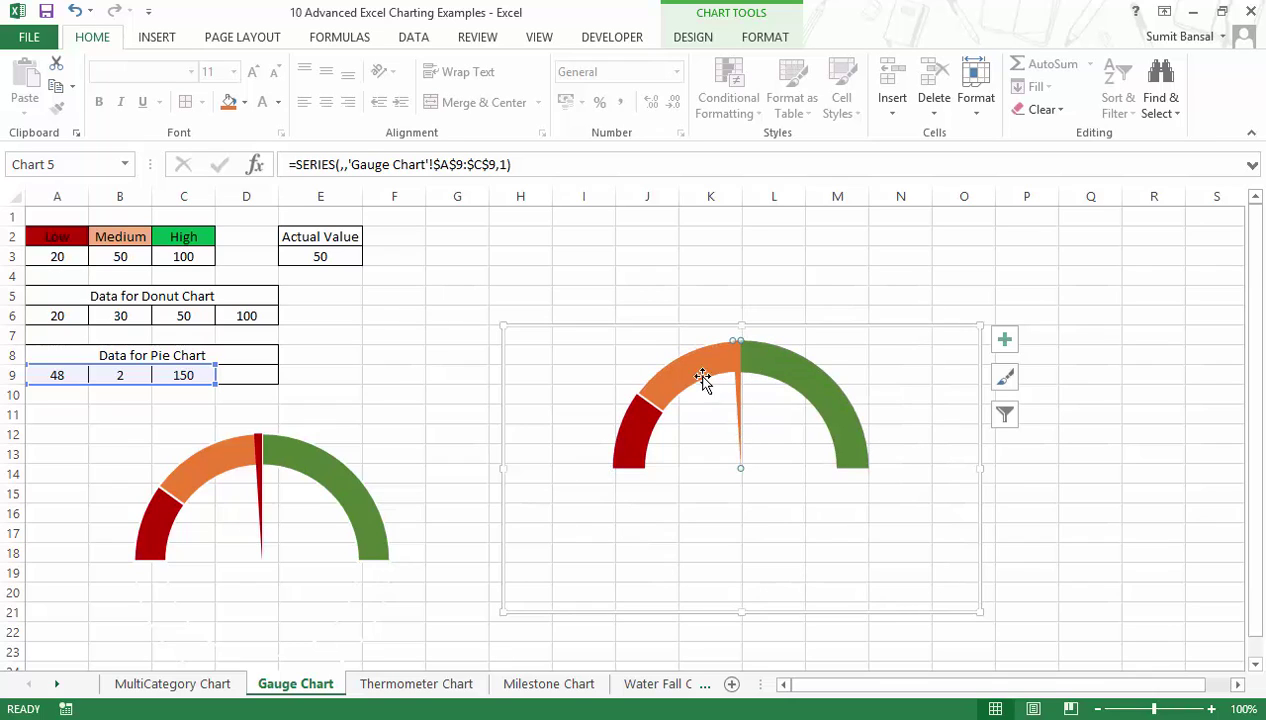
left_click(904, 262)
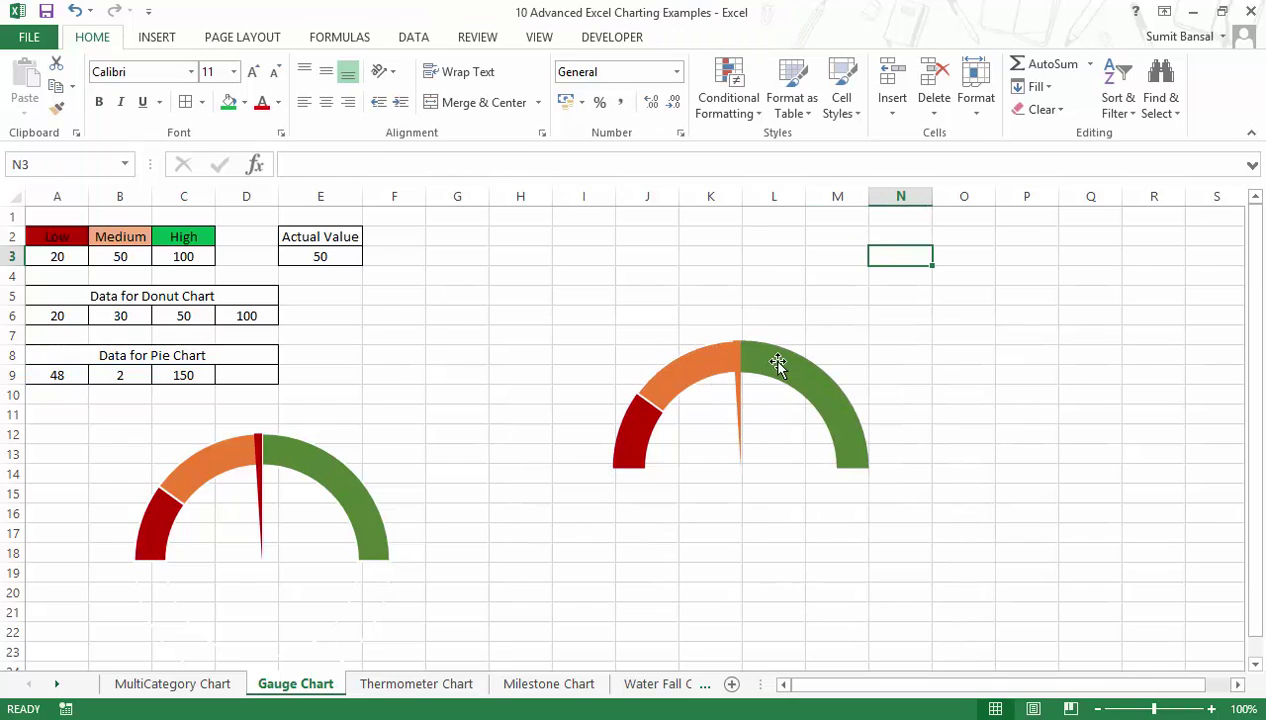
left_click(735, 390)
Step: Enter Actual Value 15 in E3, then 60, to test the needle's movement
left_click(311, 257)
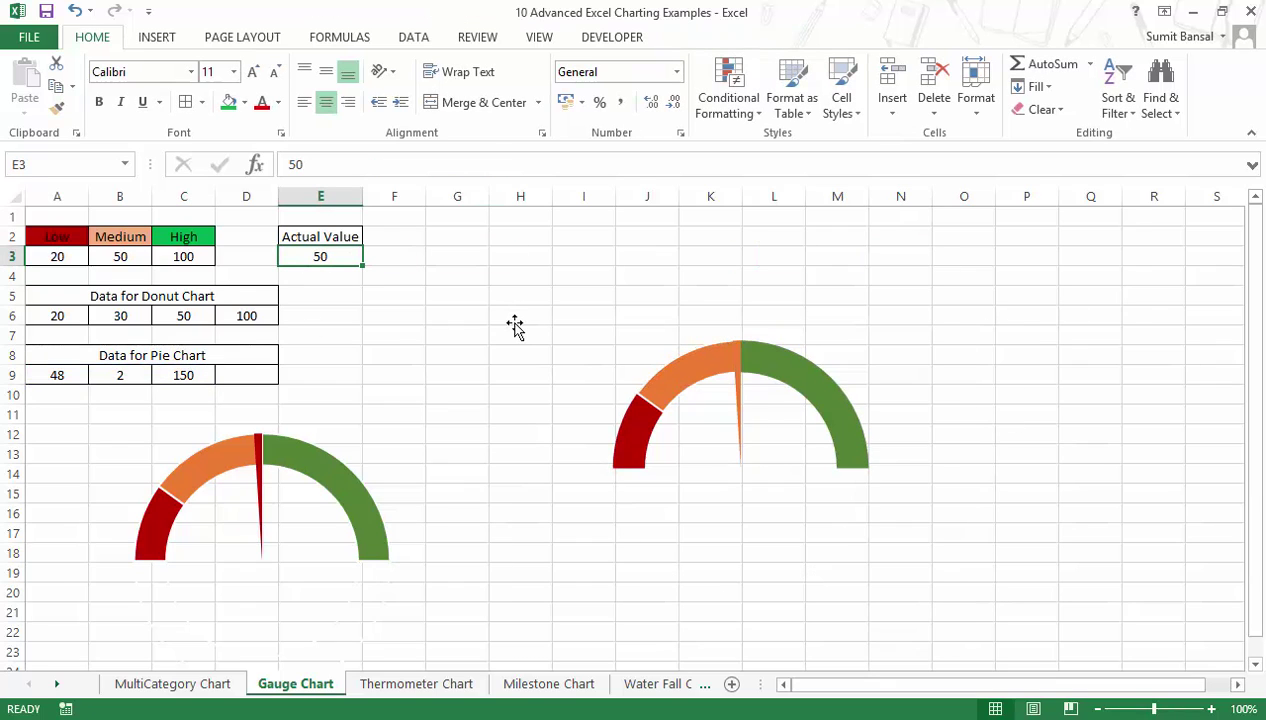
type("3")
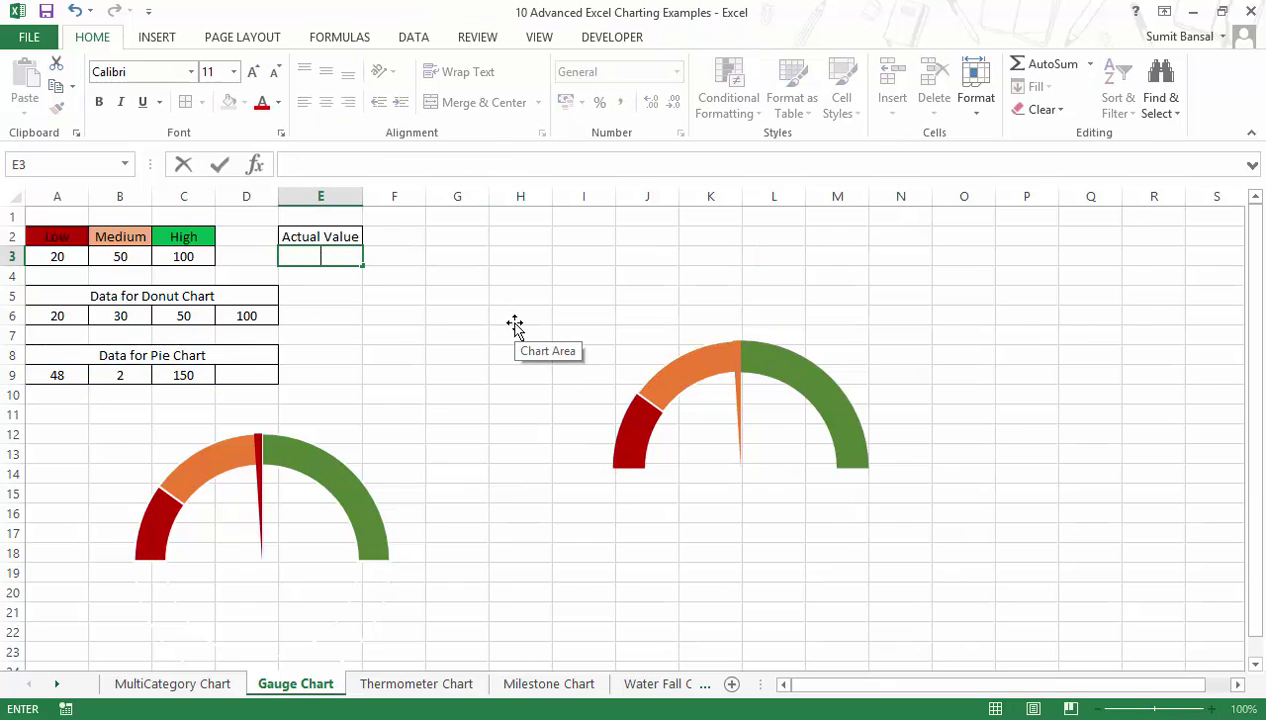
type("5")
key("Return")
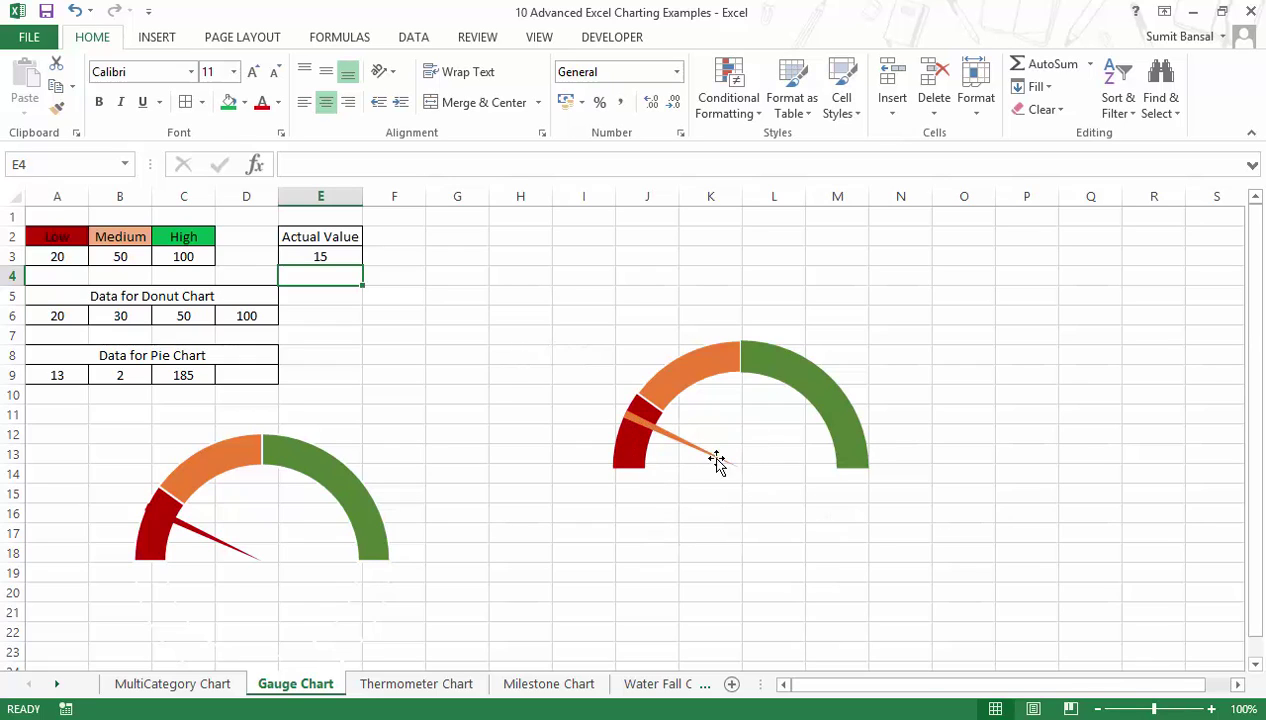
left_click(340, 257)
type("60")
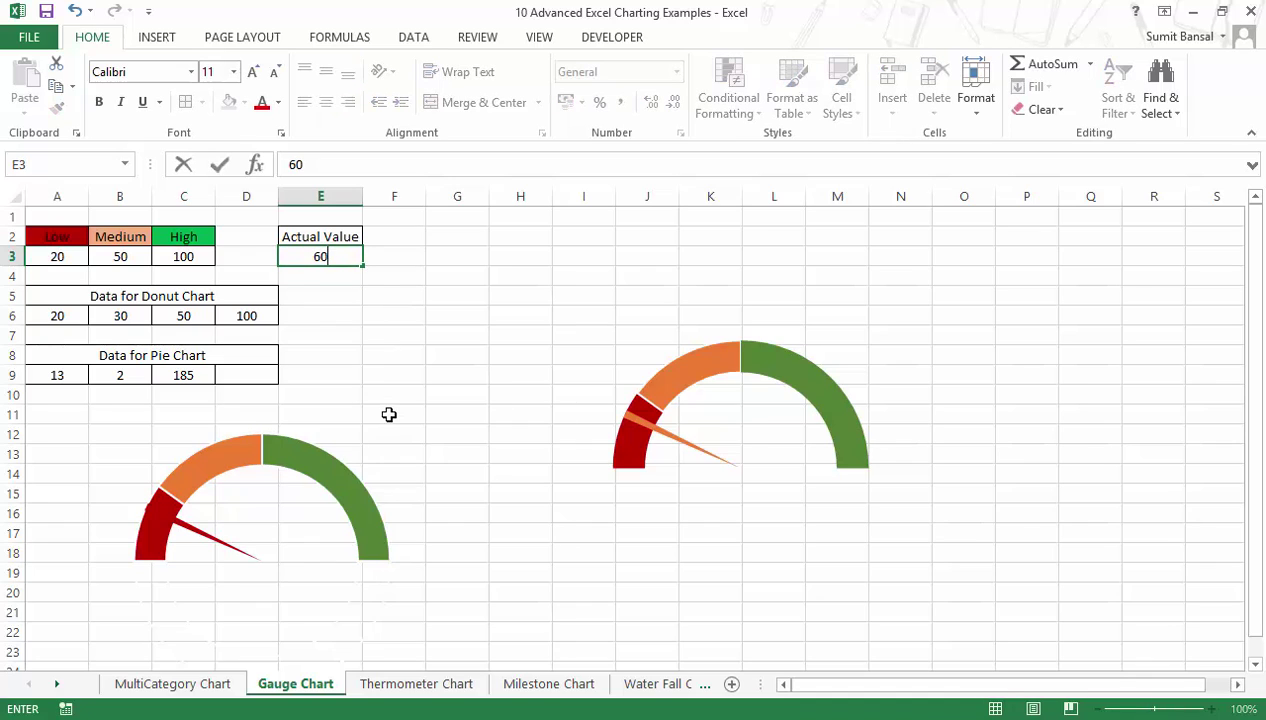
key("Return")
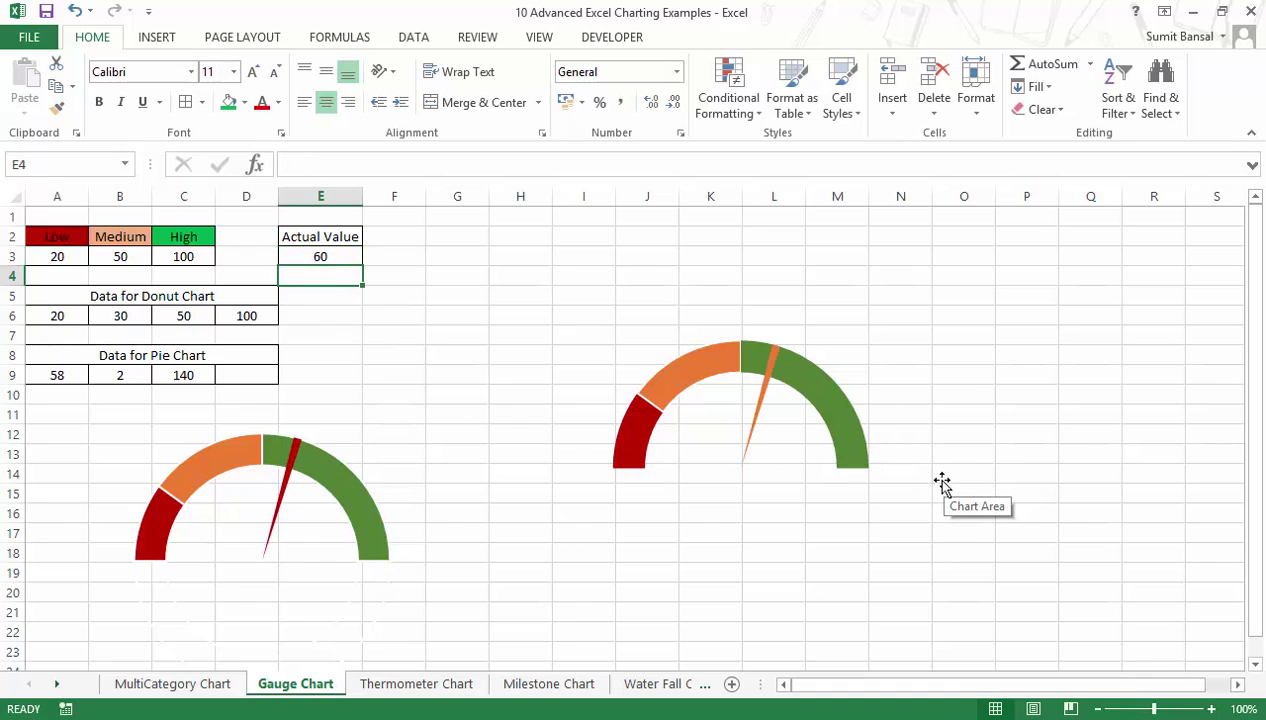